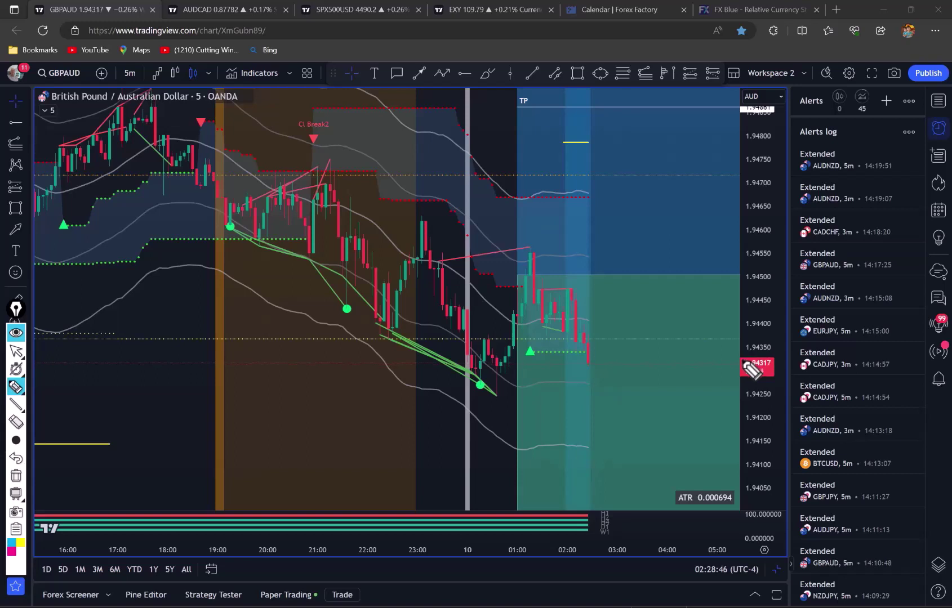
Circle the GBPAUD 5m alert in the alerts log and the three green signal dots on the chart freehand
{"action": "left_click_drag", "start_coordinate": [884, 248], "coordinate": [892, 264]}
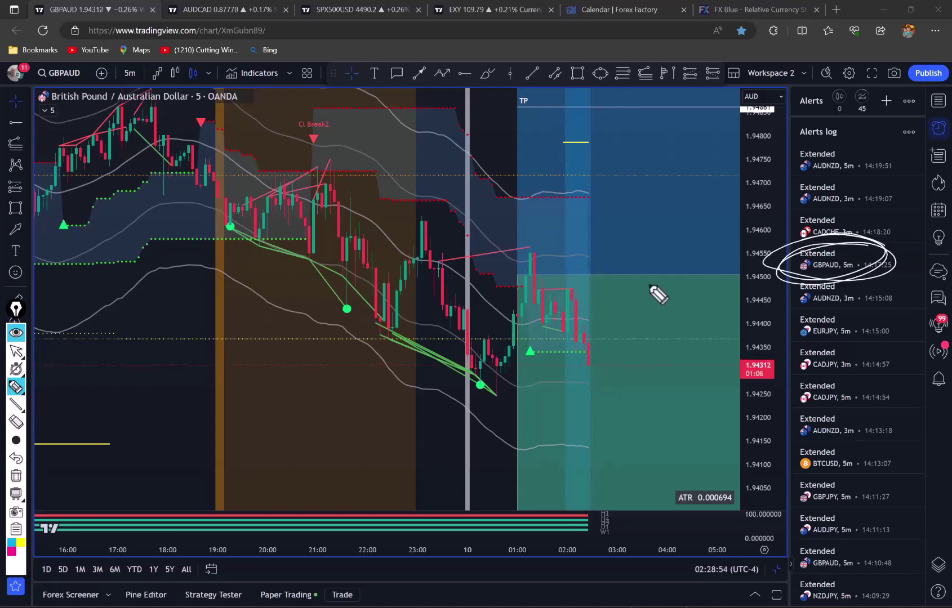
{"action": "left_click_drag", "start_coordinate": [256, 207], "coordinate": [255, 255]}
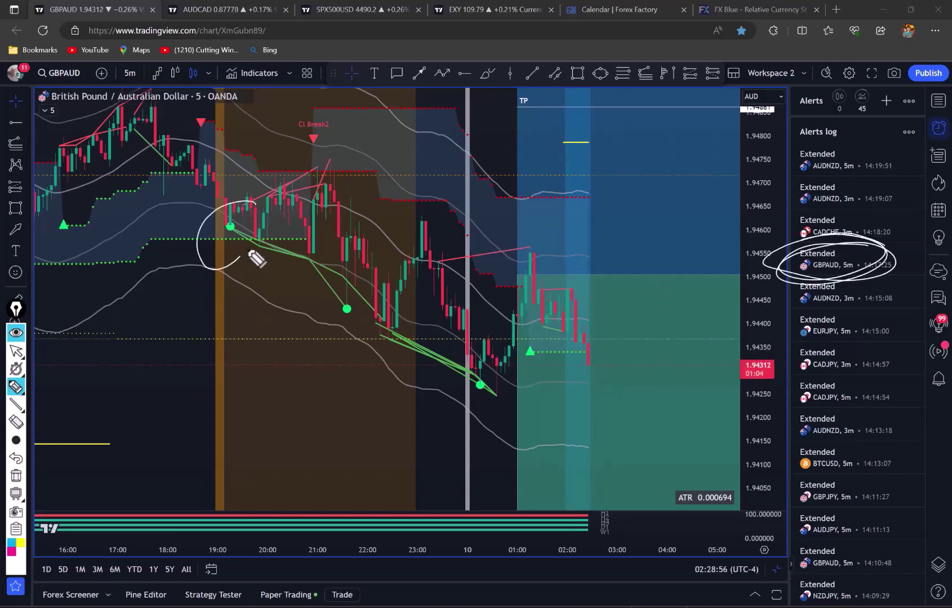
{"action": "left_click_drag", "start_coordinate": [358, 293], "coordinate": [388, 307]}
{"action": "mouse_move", "coordinate": [499, 384]}
{"action": "left_mouse_down"}
{"action": "mouse_move", "coordinate": [529, 411]}
{"action": "mouse_move", "coordinate": [489, 363]}
{"action": "left_mouse_up"}
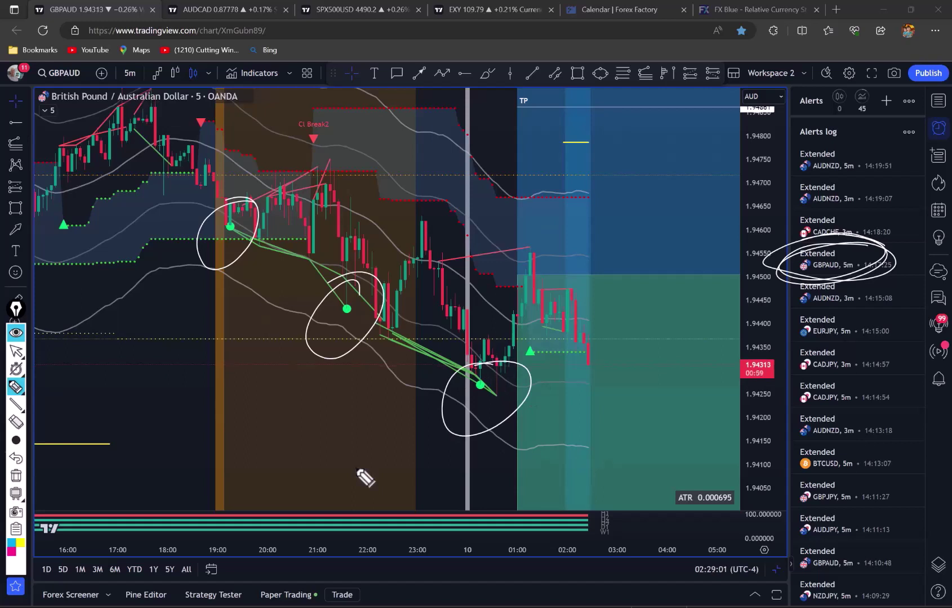
Sketch freehand upward arrows over the rallies following the three green dots, circle the 5m interval, and return to the normal pointer
{"action": "mouse_move", "coordinate": [254, 199]}
{"action": "left_mouse_down"}
{"action": "mouse_move", "coordinate": [297, 191]}
{"action": "mouse_move", "coordinate": [277, 258]}
{"action": "left_mouse_up"}
{"action": "left_click_drag", "start_coordinate": [354, 318], "coordinate": [433, 248]}
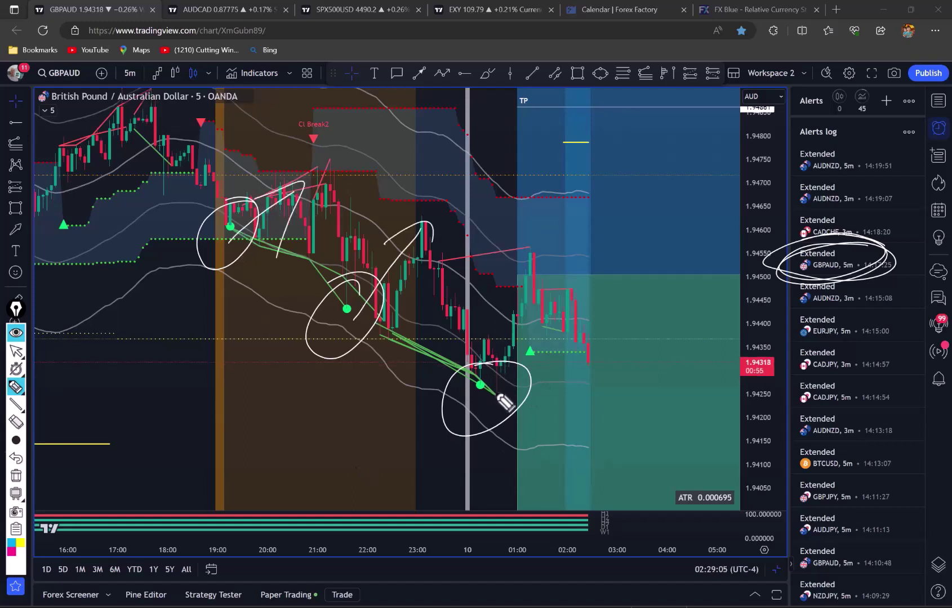
{"action": "left_click_drag", "start_coordinate": [498, 389], "coordinate": [538, 285]}
{"action": "left_click_drag", "start_coordinate": [498, 311], "coordinate": [533, 266]}
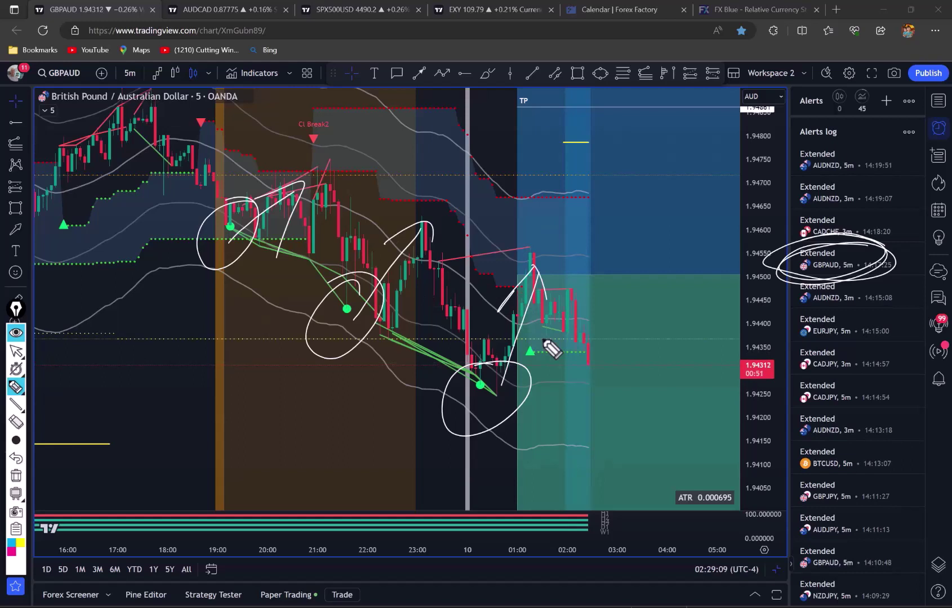
{"action": "mouse_move", "coordinate": [143, 61]}
{"action": "left_mouse_down"}
{"action": "mouse_move", "coordinate": [93, 101]}
{"action": "mouse_move", "coordinate": [144, 51]}
{"action": "left_mouse_up"}
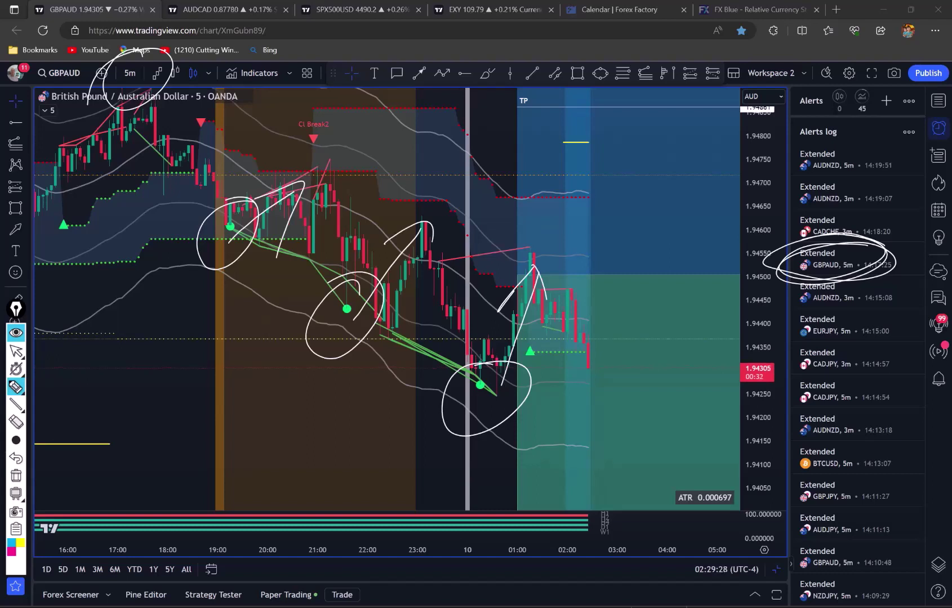
{"action": "left_click", "coordinate": [16, 351]}
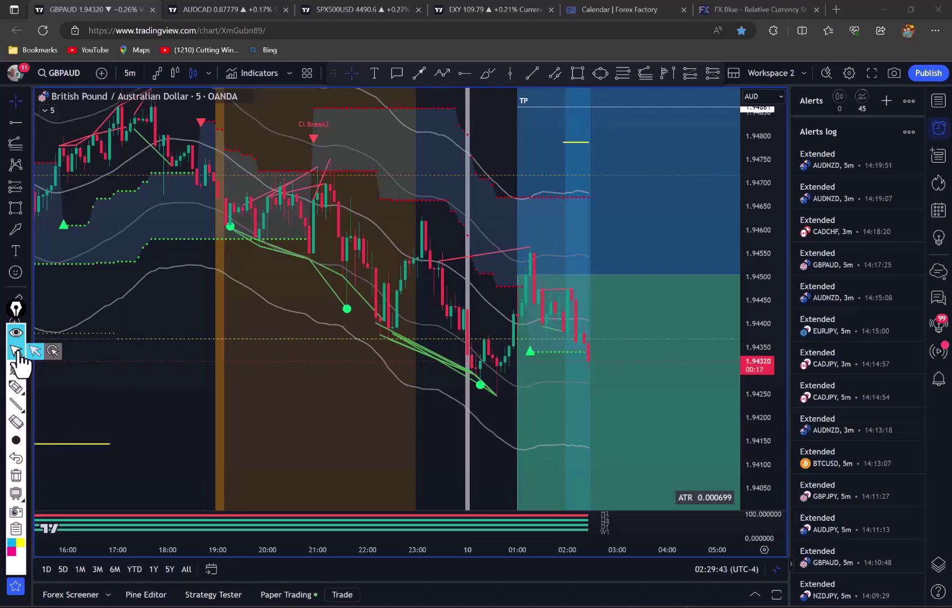
Place a long position with entry at 1.94612 at 19:45 on 9 Aug and draw an arrow from there up to about 1.94736
{"action": "left_click", "coordinate": [691, 73]}
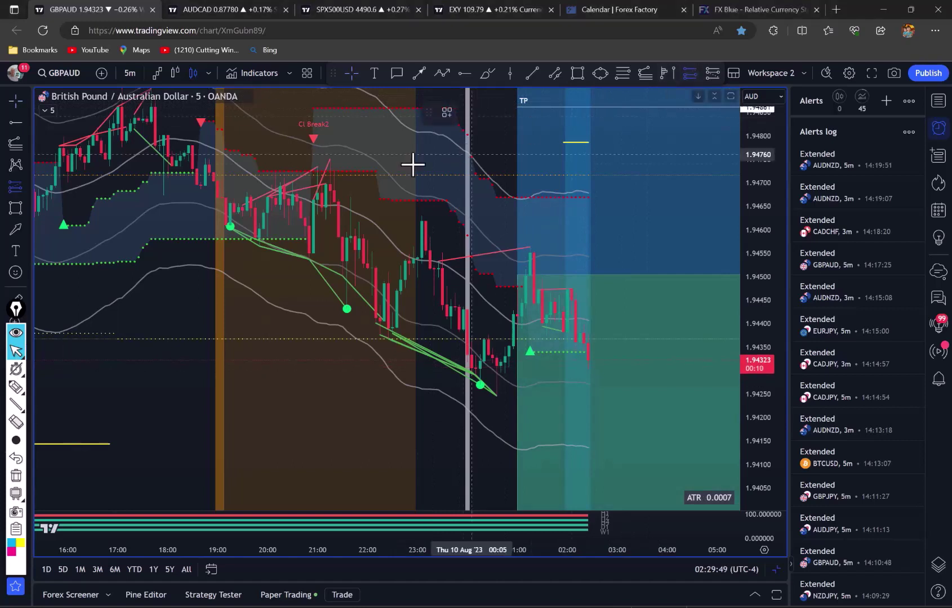
{"action": "left_click", "coordinate": [255, 224]}
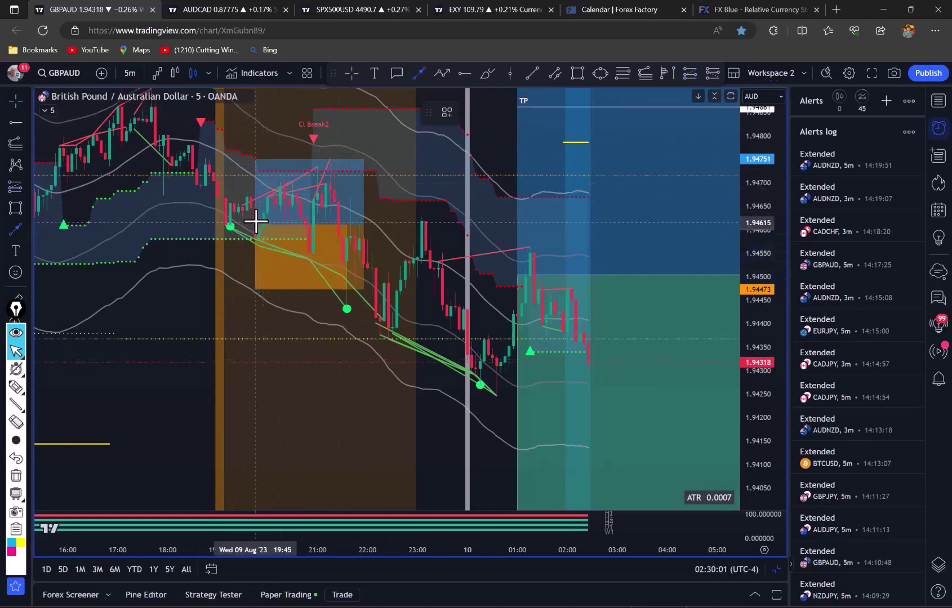
{"action": "left_click", "coordinate": [254, 222]}
{"action": "left_click", "coordinate": [323, 165]}
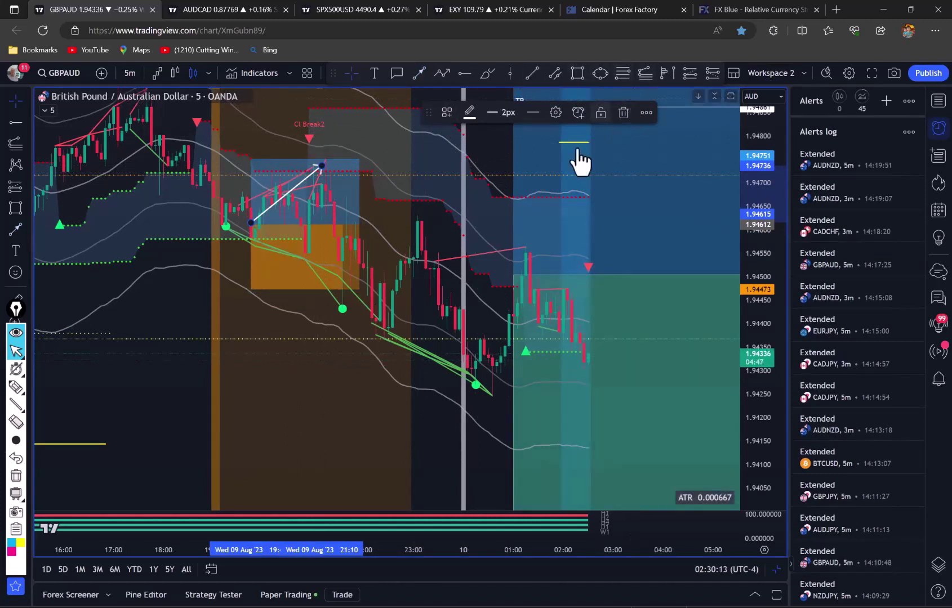
Annotate freehand the trend lines below the chart and the first green dot with circles, arrows and a line following the drop into the dot
{"action": "left_click", "coordinate": [33, 386]}
{"action": "left_click", "coordinate": [35, 388]}
{"action": "mouse_move", "coordinate": [186, 503]}
{"action": "left_mouse_down"}
{"action": "mouse_move", "coordinate": [197, 524]}
{"action": "mouse_move", "coordinate": [208, 475]}
{"action": "mouse_move", "coordinate": [213, 512]}
{"action": "mouse_move", "coordinate": [236, 437]}
{"action": "left_mouse_up"}
{"action": "left_click_drag", "start_coordinate": [251, 225], "coordinate": [251, 209]}
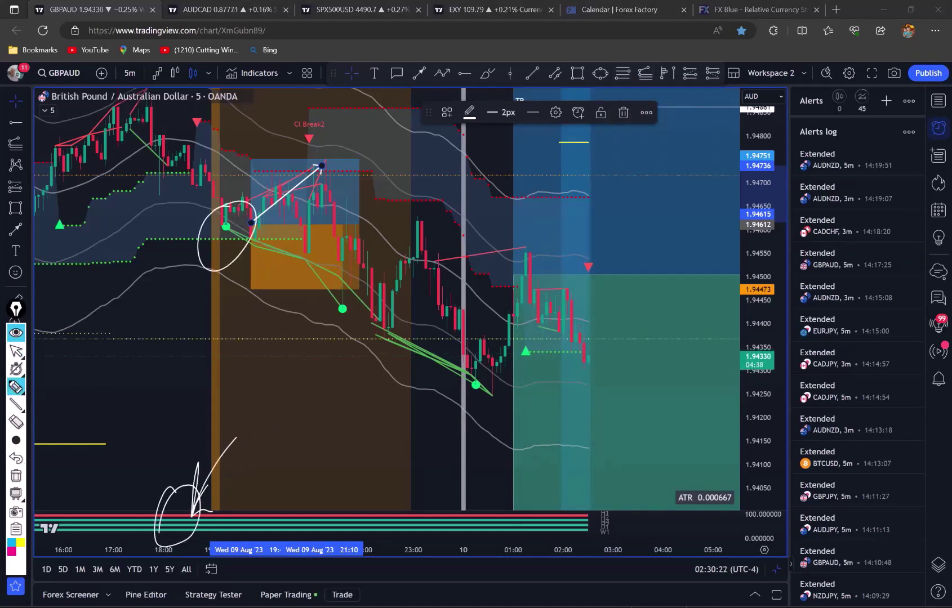
{"action": "mouse_move", "coordinate": [267, 253]}
{"action": "left_mouse_down"}
{"action": "mouse_move", "coordinate": [242, 283]}
{"action": "mouse_move", "coordinate": [271, 278]}
{"action": "left_mouse_up"}
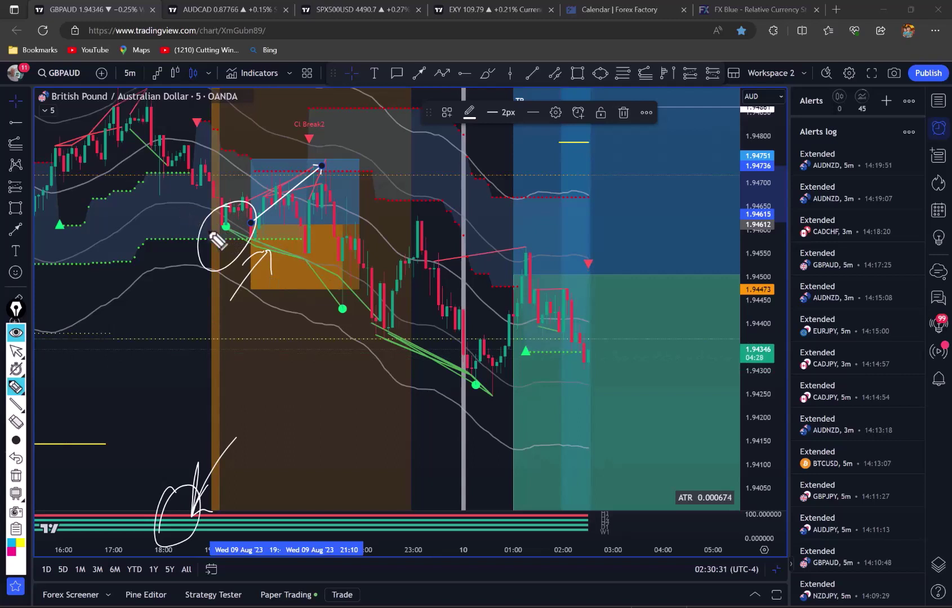
{"action": "left_click_drag", "start_coordinate": [173, 169], "coordinate": [194, 196]}
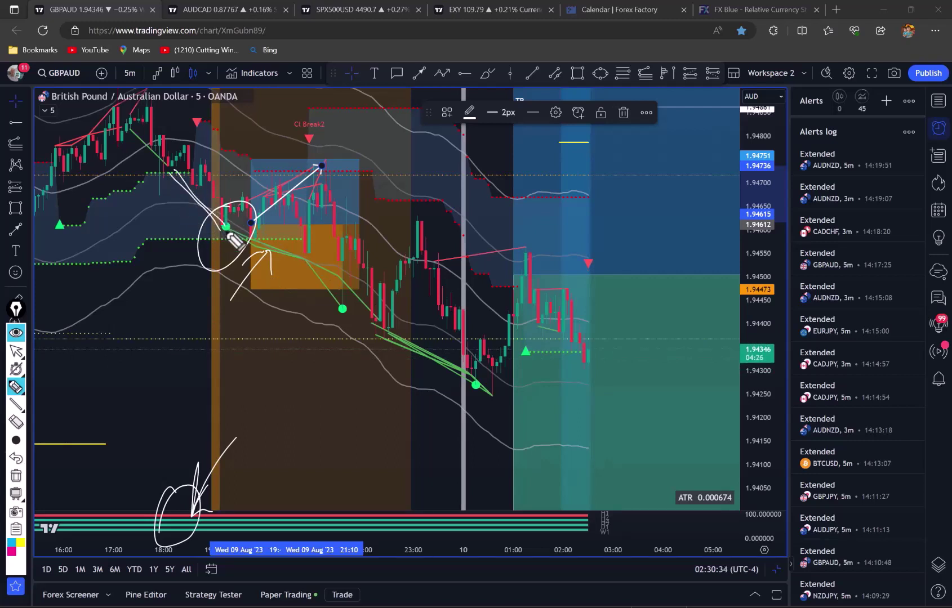
Annotate the lower green divergence lines and the trend lines below the chart with freehand arrows, and circle the green dots
{"action": "mouse_move", "coordinate": [254, 333]}
{"action": "left_mouse_down"}
{"action": "mouse_move", "coordinate": [313, 271]}
{"action": "mouse_move", "coordinate": [311, 299]}
{"action": "left_mouse_up"}
{"action": "left_click_drag", "start_coordinate": [445, 374], "coordinate": [442, 369]}
{"action": "left_click_drag", "start_coordinate": [411, 379], "coordinate": [437, 402]}
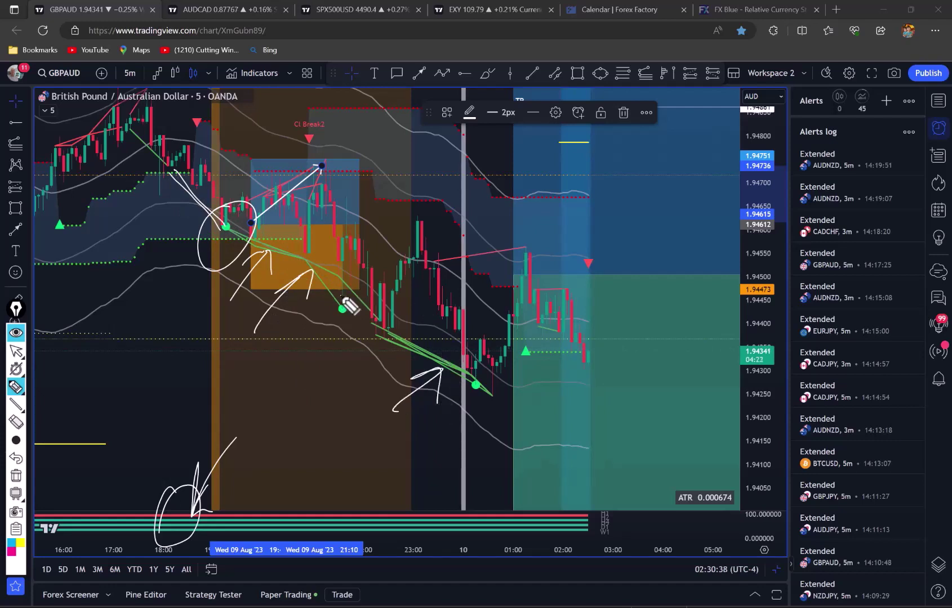
{"action": "left_click_drag", "start_coordinate": [343, 300], "coordinate": [342, 287]}
{"action": "left_click_drag", "start_coordinate": [461, 389], "coordinate": [492, 367]}
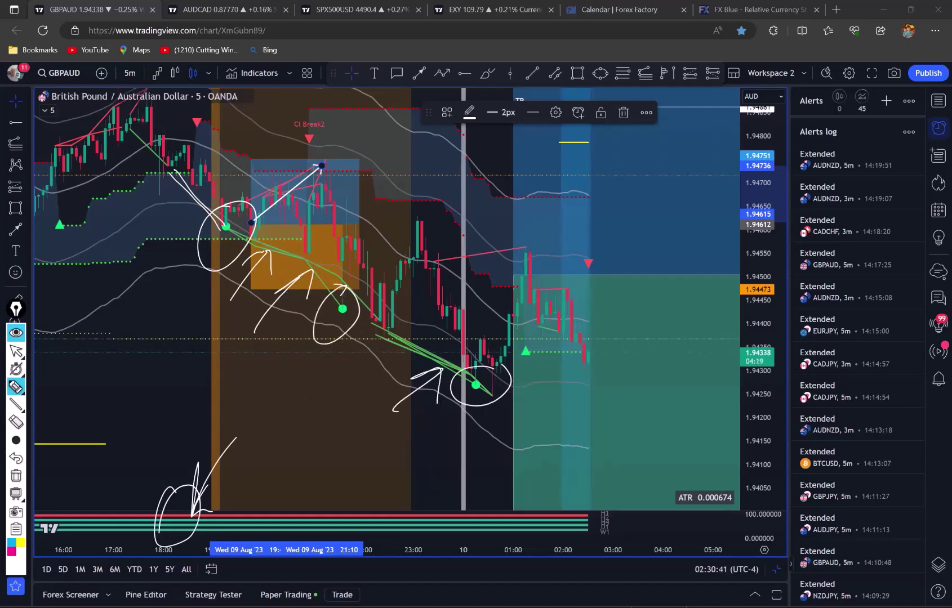
{"action": "mouse_move", "coordinate": [117, 401]}
{"action": "left_mouse_down"}
{"action": "mouse_move", "coordinate": [160, 509]}
{"action": "mouse_move", "coordinate": [166, 485]}
{"action": "left_mouse_up"}
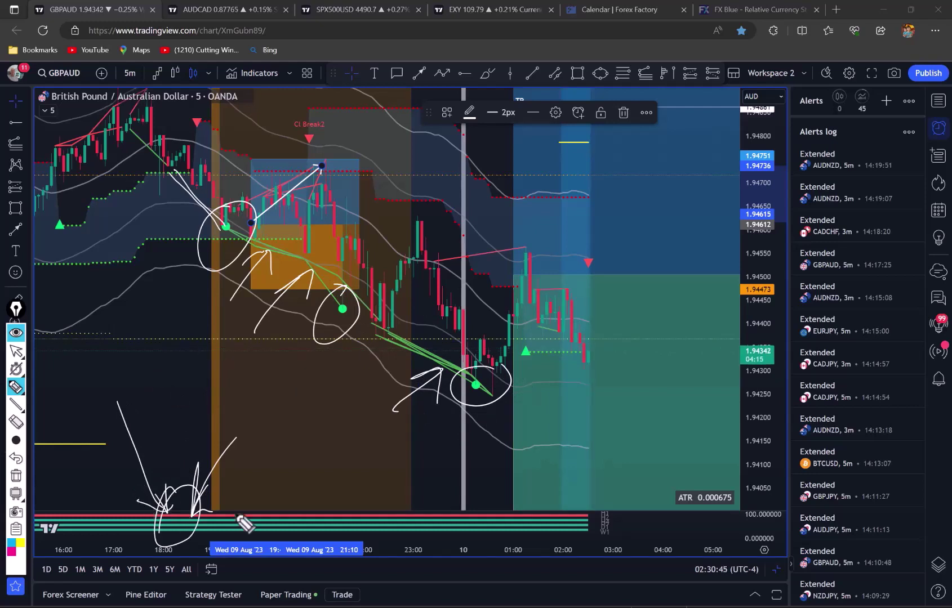
{"action": "mouse_move", "coordinate": [246, 231]}
{"action": "left_mouse_down"}
{"action": "mouse_move", "coordinate": [262, 216]}
{"action": "mouse_move", "coordinate": [197, 270]}
{"action": "left_mouse_up"}
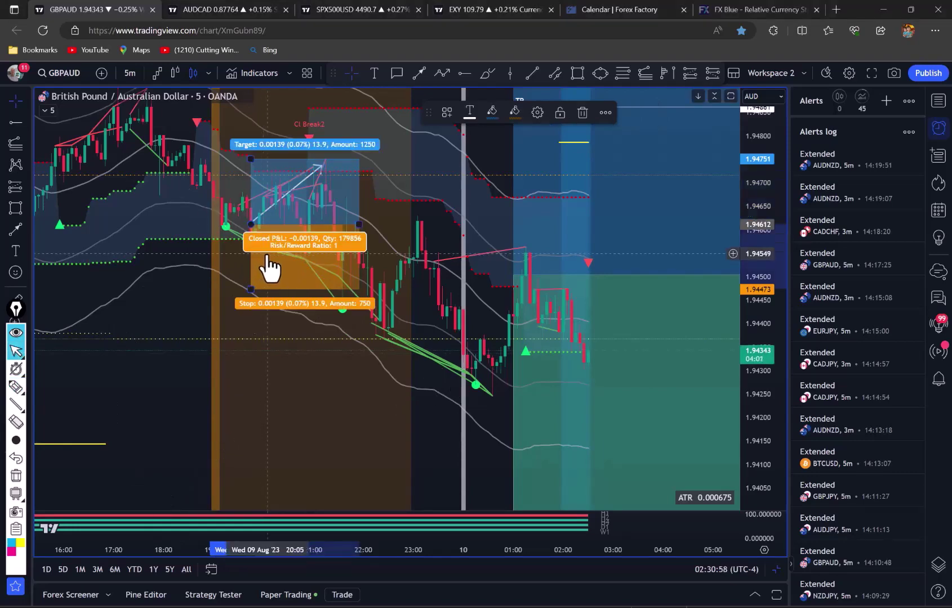
Copy the long position to the second green dot with entry at 1.94440 and draw an arrow up to its 1.94579 target
{"action": "left_click_drag", "start_coordinate": [270, 262], "coordinate": [410, 286]}
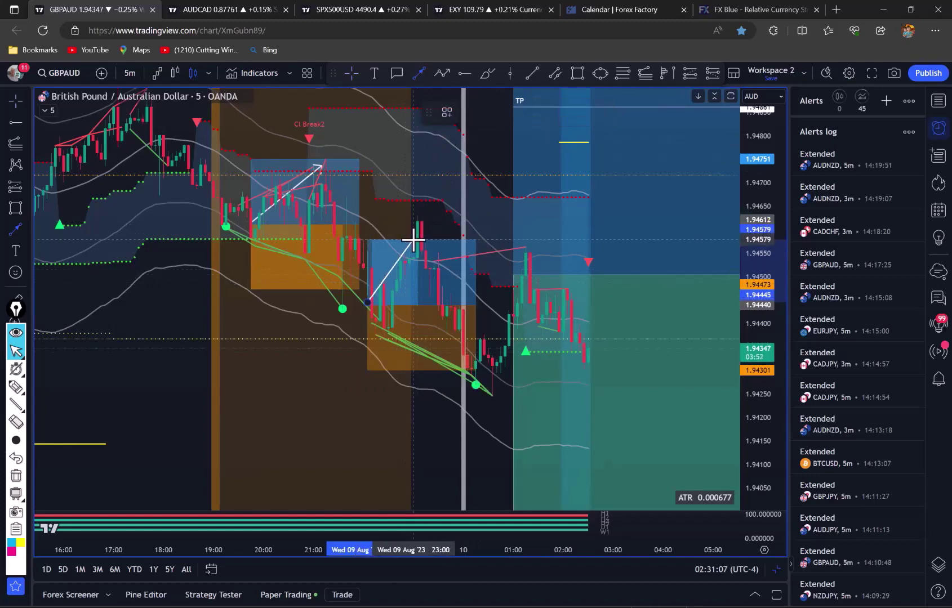
{"action": "left_click", "coordinate": [413, 239]}
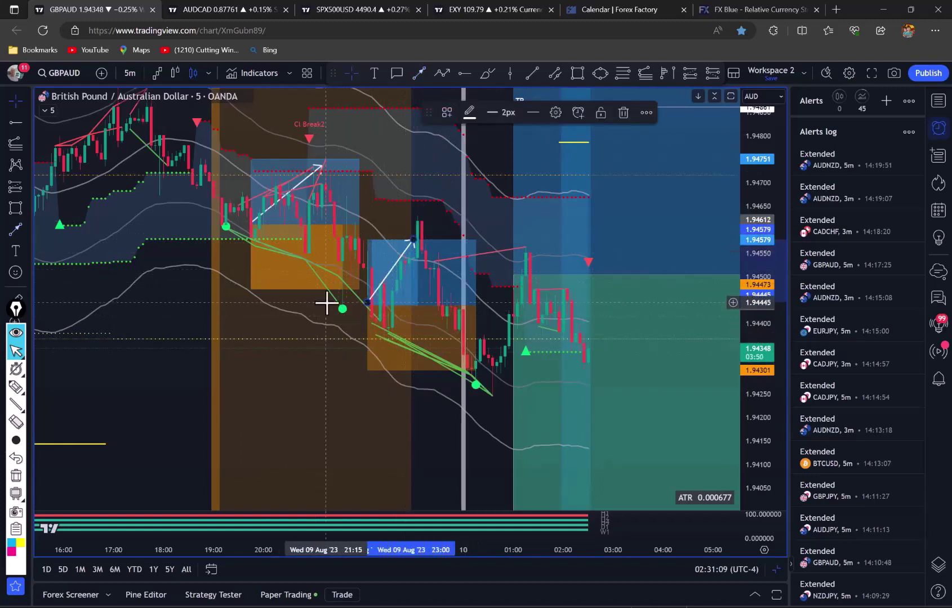
Shorten both long position boxes, ending the first at 21:15 and the second shortly before the midnight line
{"action": "left_click", "coordinate": [359, 224]}
{"action": "left_click_drag", "start_coordinate": [359, 224], "coordinate": [326, 224]}
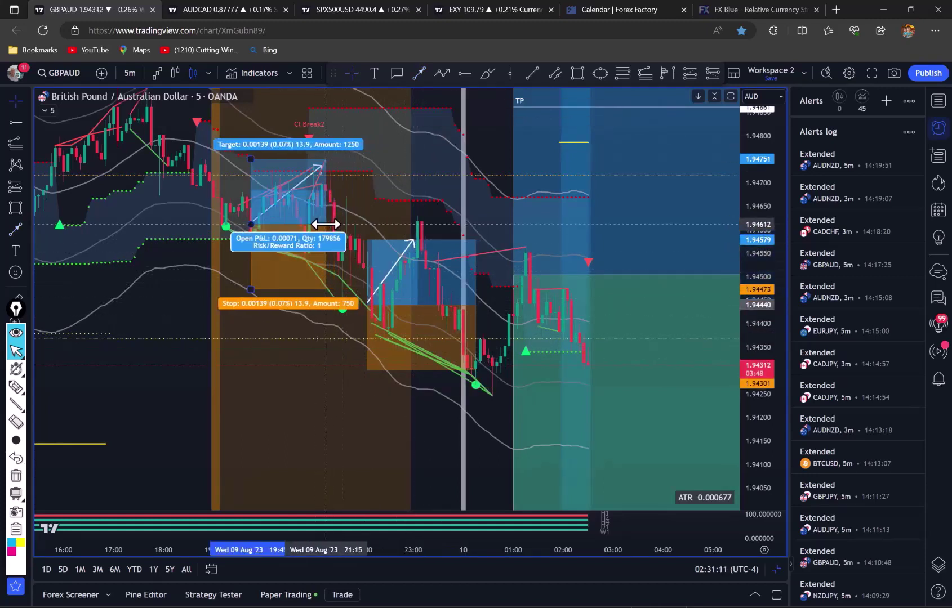
{"action": "left_click", "coordinate": [476, 304]}
{"action": "left_click_drag", "start_coordinate": [476, 304], "coordinate": [433, 304]}
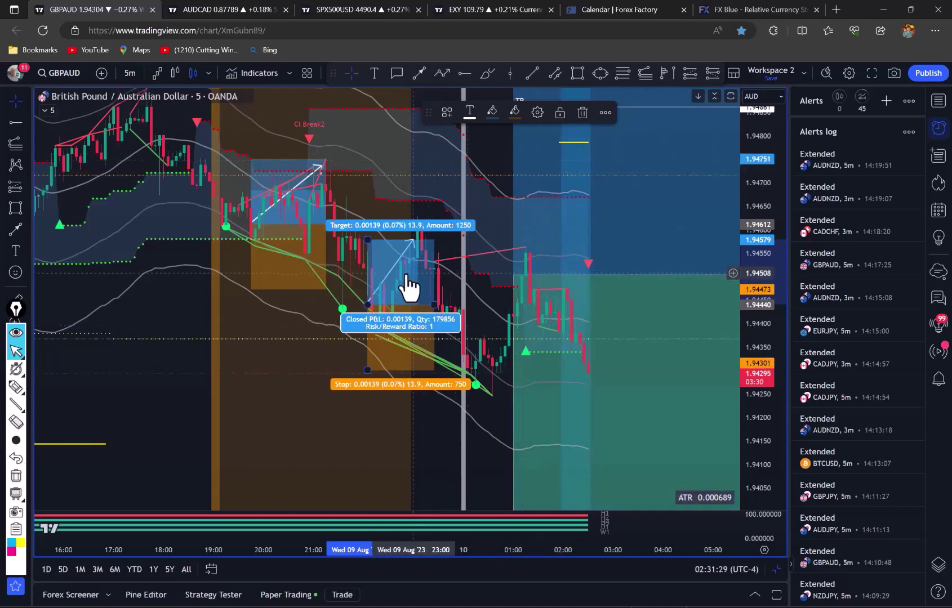
Copy the long position to the third green dot with entry at 1.94268 and draw an arrow up to about 1.94404
{"action": "left_click_drag", "start_coordinate": [400, 281], "coordinate": [517, 365]}
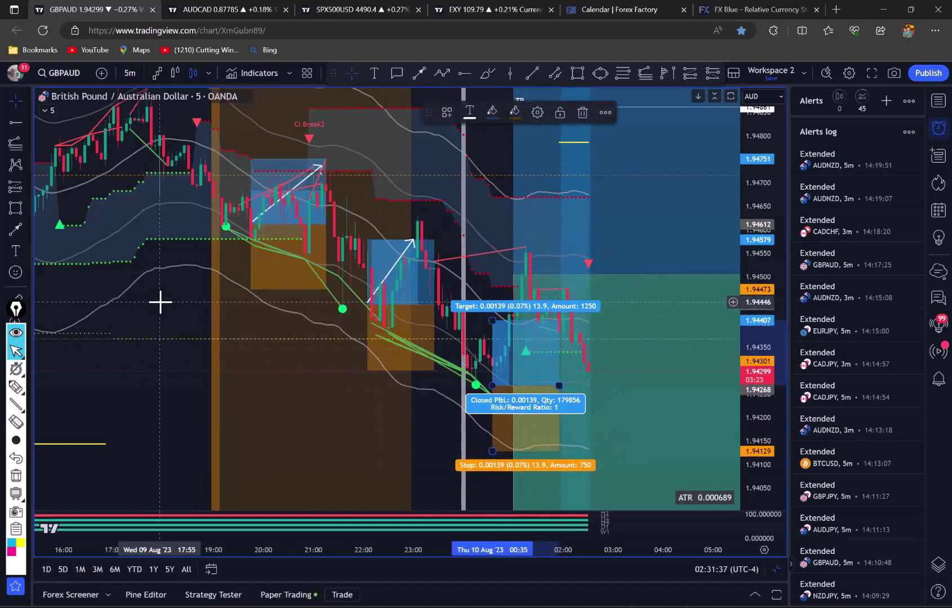
{"action": "left_click", "coordinate": [161, 303]}
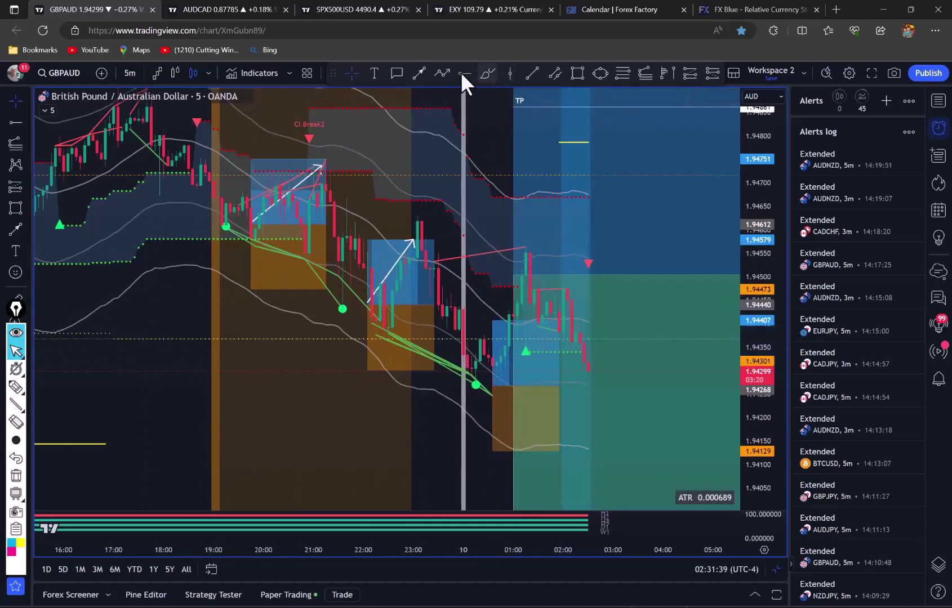
{"action": "left_click", "coordinate": [419, 73]}
{"action": "left_click", "coordinate": [489, 384]}
{"action": "left_click", "coordinate": [513, 321]}
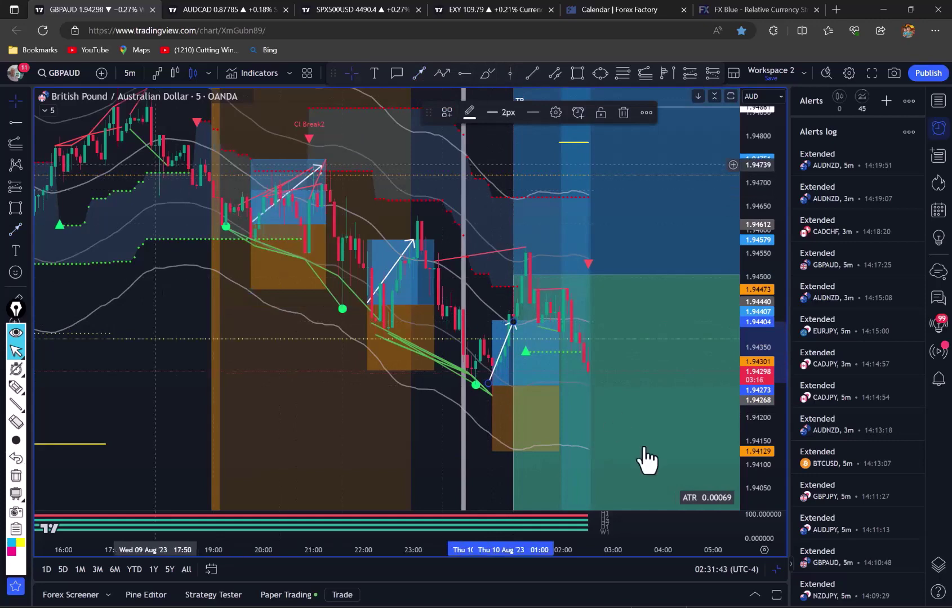
Move the floating drawing toolbar down onto the chart and undo all three long positions and their arrows
{"action": "left_click_drag", "start_coordinate": [166, 308], "coordinate": [179, 320]}
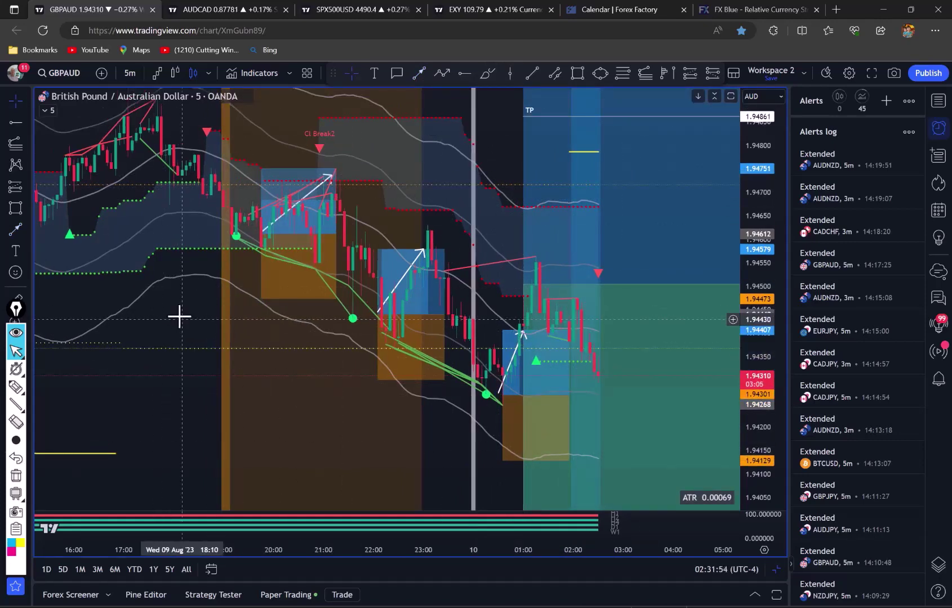
{"action": "mouse_move", "coordinate": [333, 73]}
{"action": "left_mouse_down"}
{"action": "mouse_move", "coordinate": [336, 90]}
{"action": "mouse_move", "coordinate": [314, 116]}
{"action": "left_mouse_up"}
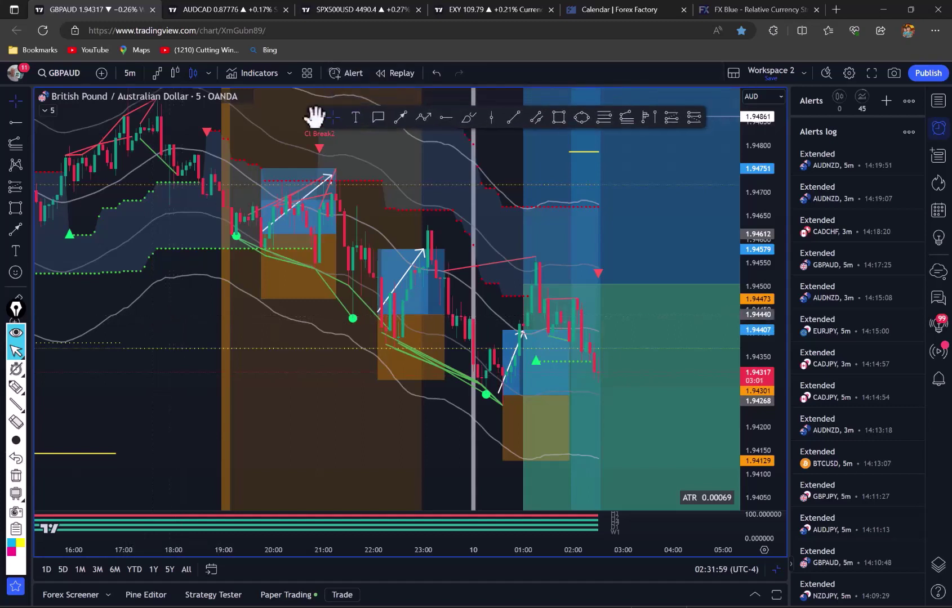
{"action": "left_click", "coordinate": [435, 70]}
{"action": "left_click", "coordinate": [436, 71]}
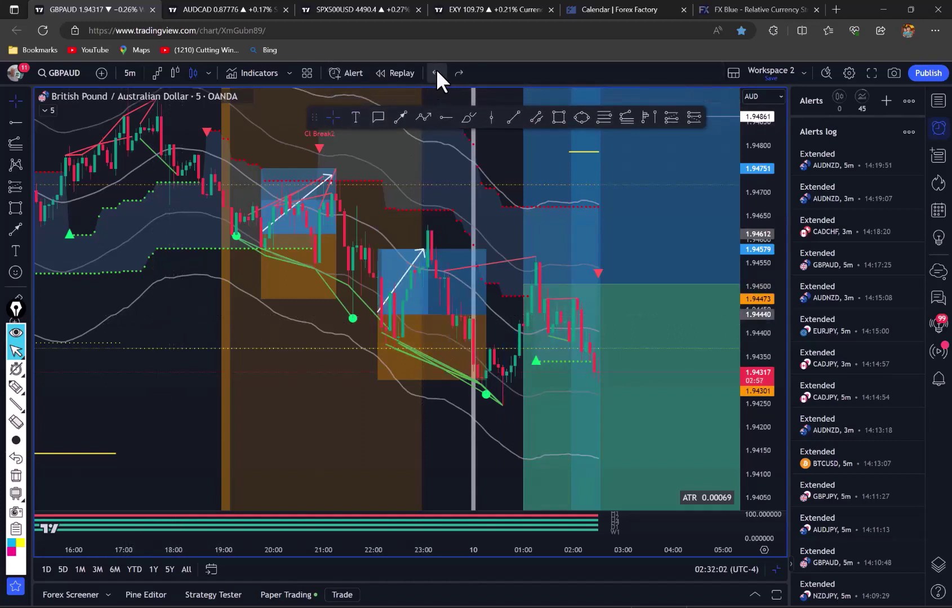
{"action": "left_click", "coordinate": [437, 72]}
{"action": "left_click", "coordinate": [436, 71]}
{"action": "left_click", "coordinate": [436, 71]}
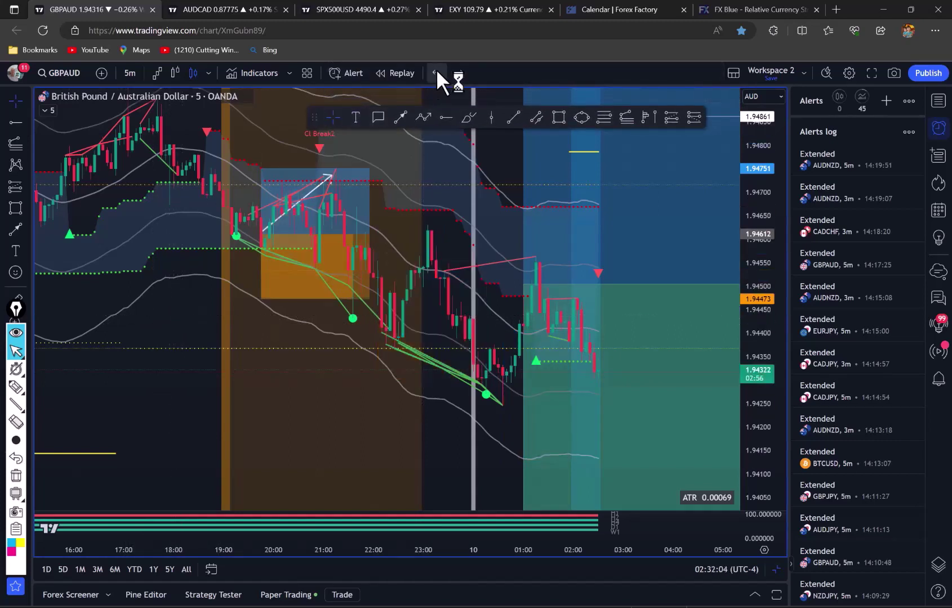
{"action": "left_click", "coordinate": [436, 71]}
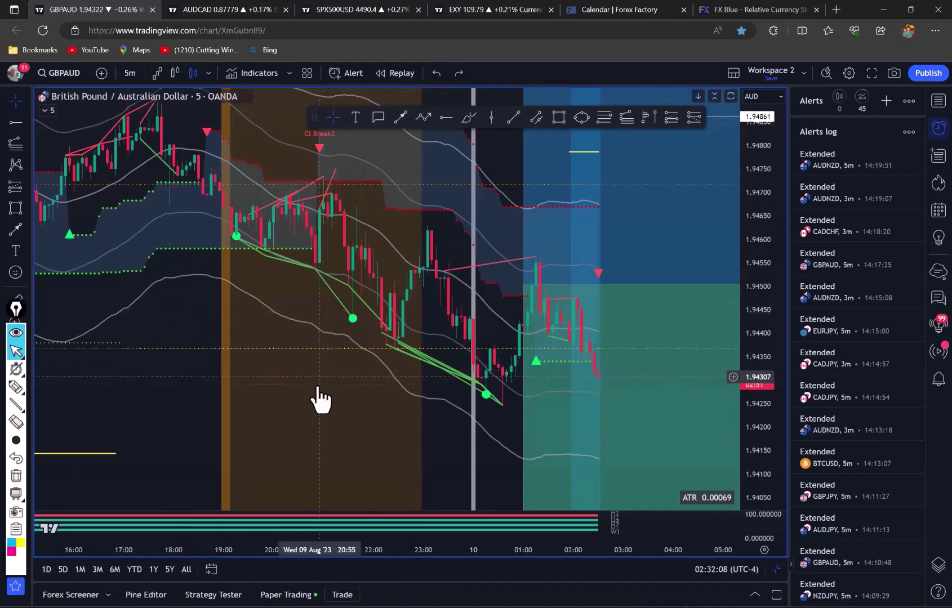
Restore the four-chart layout and add a vertical line at 03:00 on 10 Aug using the London Session Open template
{"action": "left_click", "coordinate": [777, 569]}
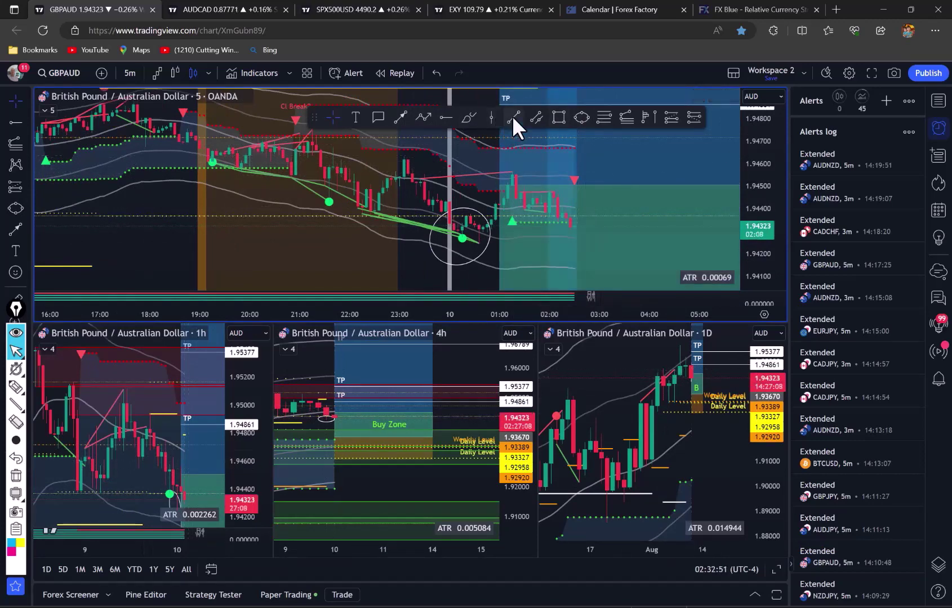
{"action": "left_click", "coordinate": [490, 116]}
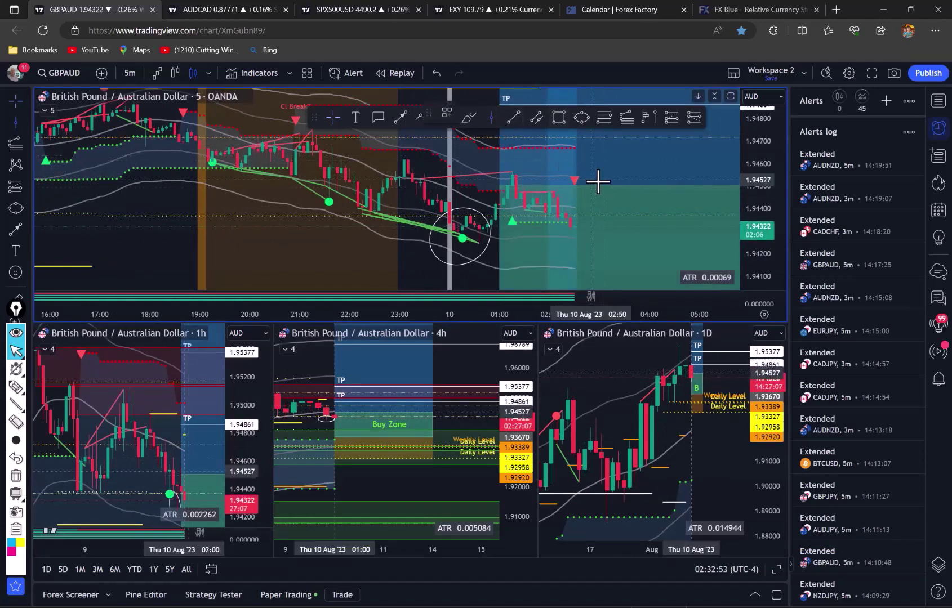
{"action": "left_click", "coordinate": [599, 180]}
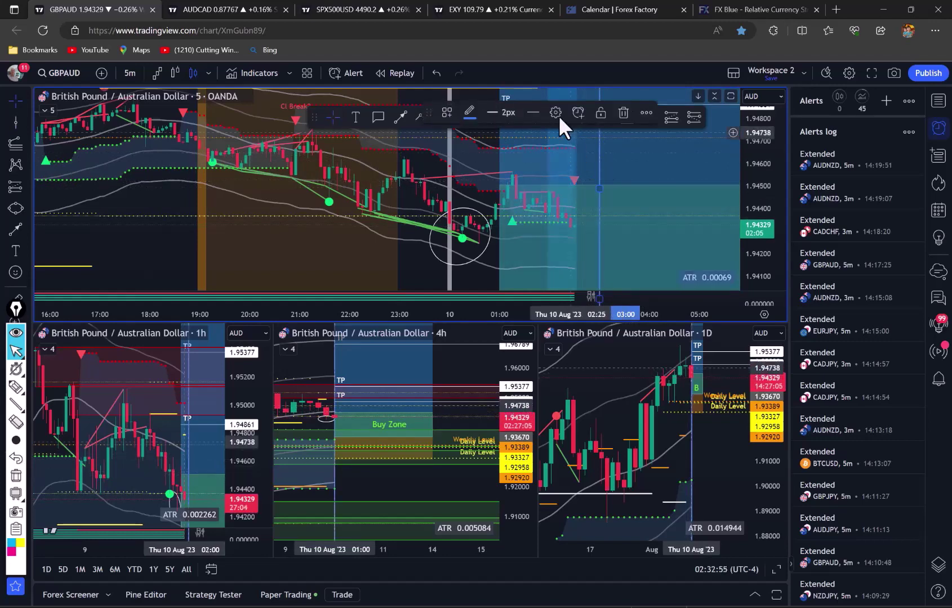
{"action": "left_click", "coordinate": [553, 106]}
{"action": "left_click", "coordinate": [403, 406]}
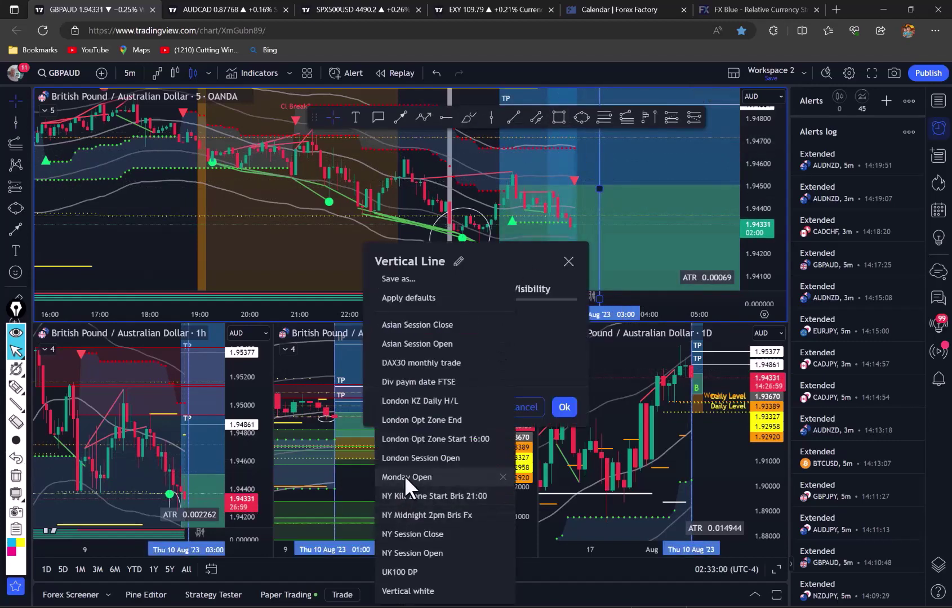
{"action": "left_click", "coordinate": [421, 458]}
{"action": "left_click", "coordinate": [565, 407]}
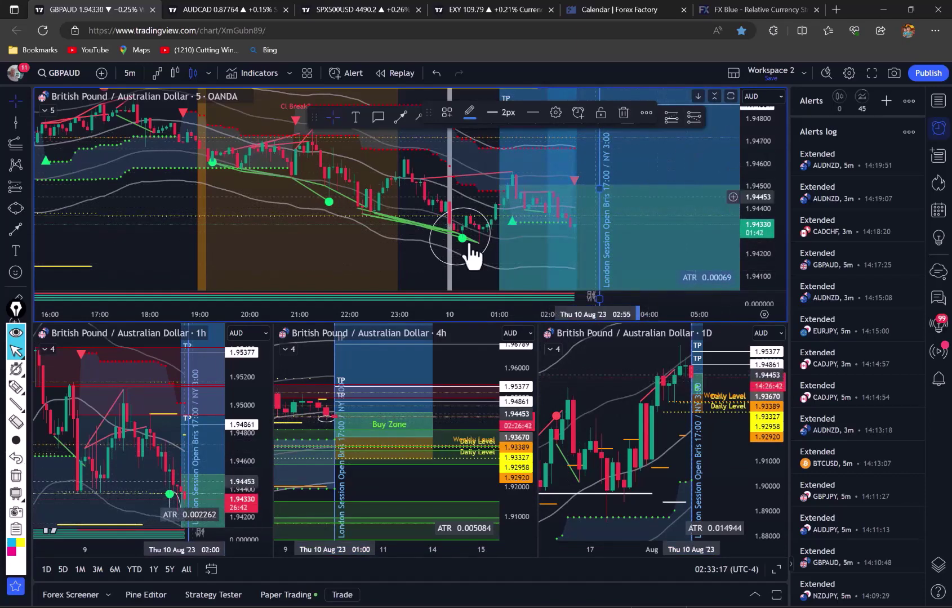
{"action": "left_click_drag", "start_coordinate": [165, 207], "coordinate": [143, 207]}
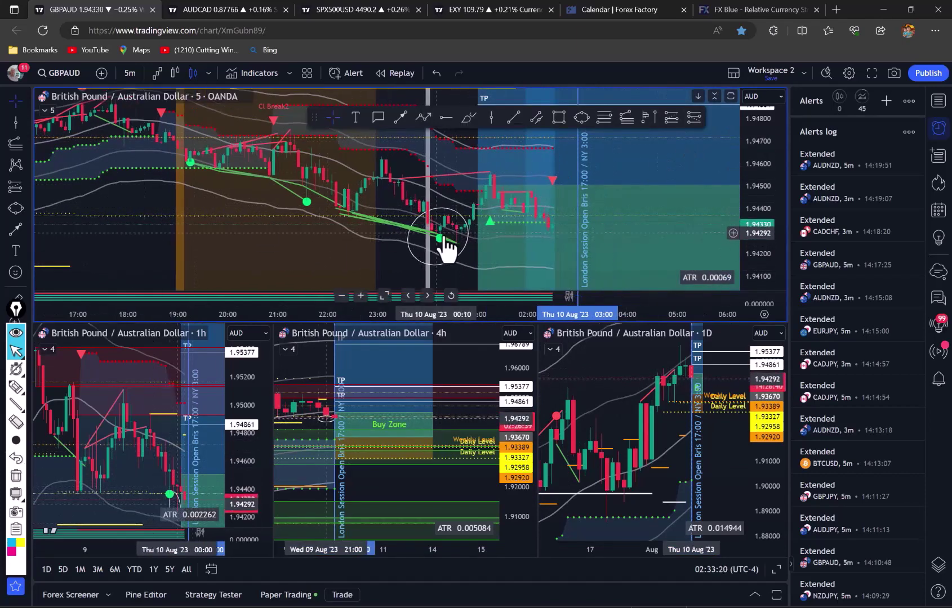
{"action": "left_click_drag", "start_coordinate": [153, 193], "coordinate": [167, 203]}
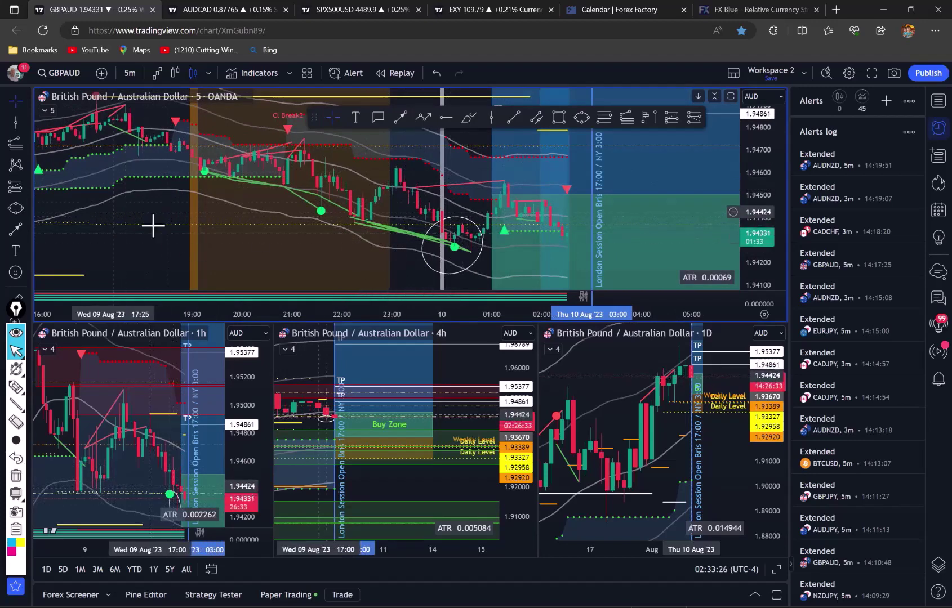
Enlarge the daily GBPAUD chart to fill the layout and frame the June to August candles with the Buy Zone
{"action": "left_click_drag", "start_coordinate": [618, 364], "coordinate": [611, 370]}
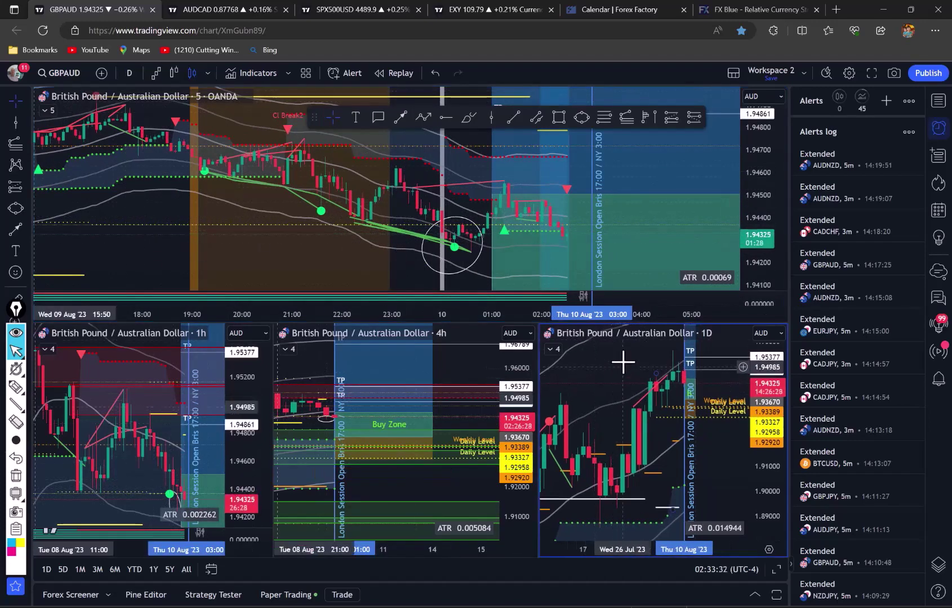
{"action": "left_click", "coordinate": [775, 567]}
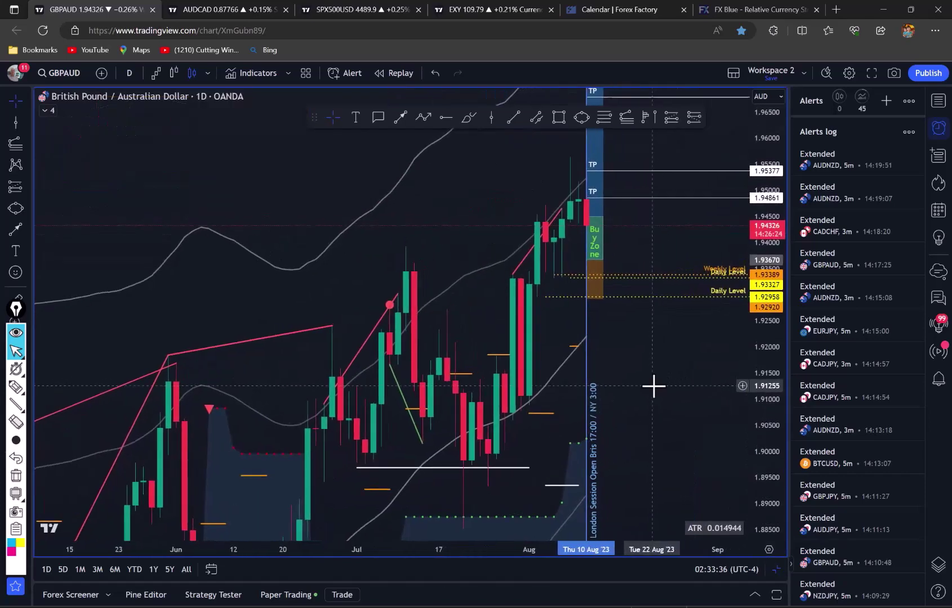
{"action": "scroll", "coordinate": [654, 387], "scroll_direction": "up", "scroll_amount": 1}
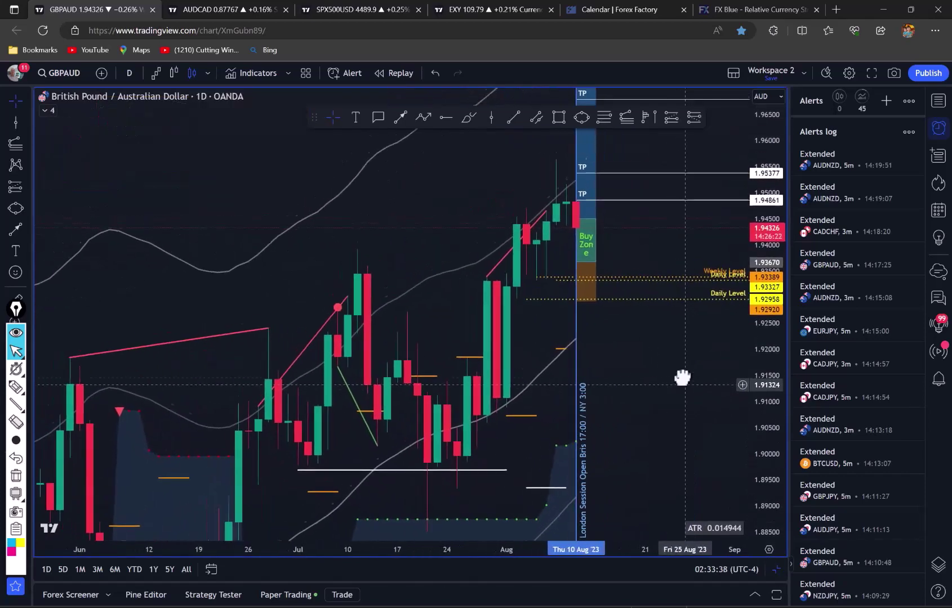
{"action": "scroll", "coordinate": [676, 380], "scroll_direction": "up", "scroll_amount": 1}
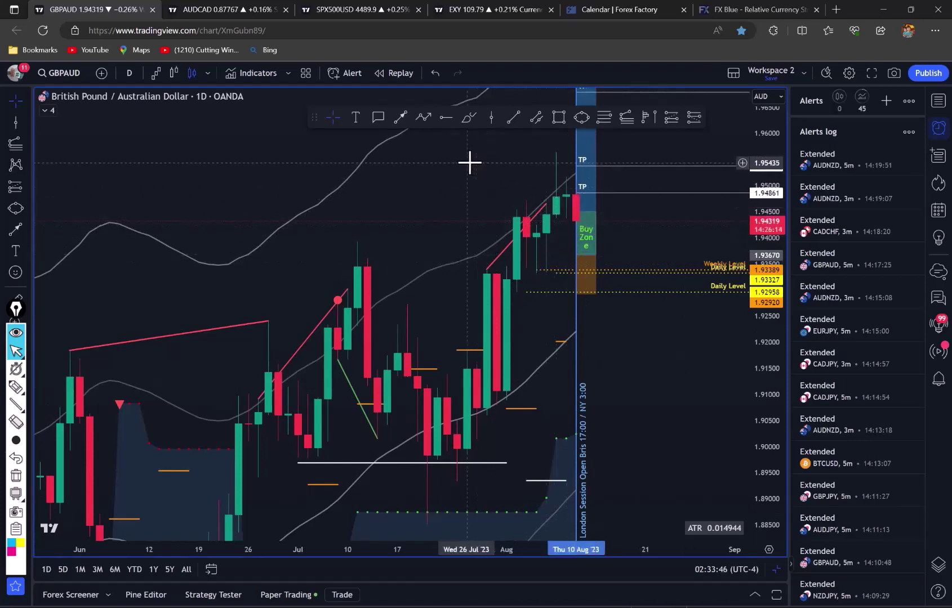
Mark the Buy Zone, the early-August candle top and the lower Daily Level with freehand pen strokes, and clear the strokes
{"action": "left_click", "coordinate": [15, 387]}
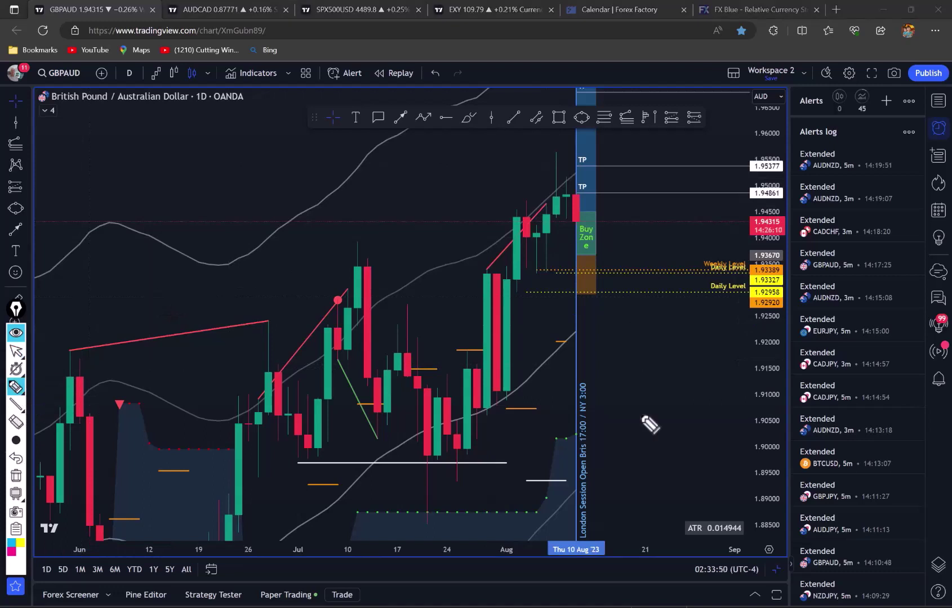
{"action": "left_click_drag", "start_coordinate": [581, 224], "coordinate": [579, 242]}
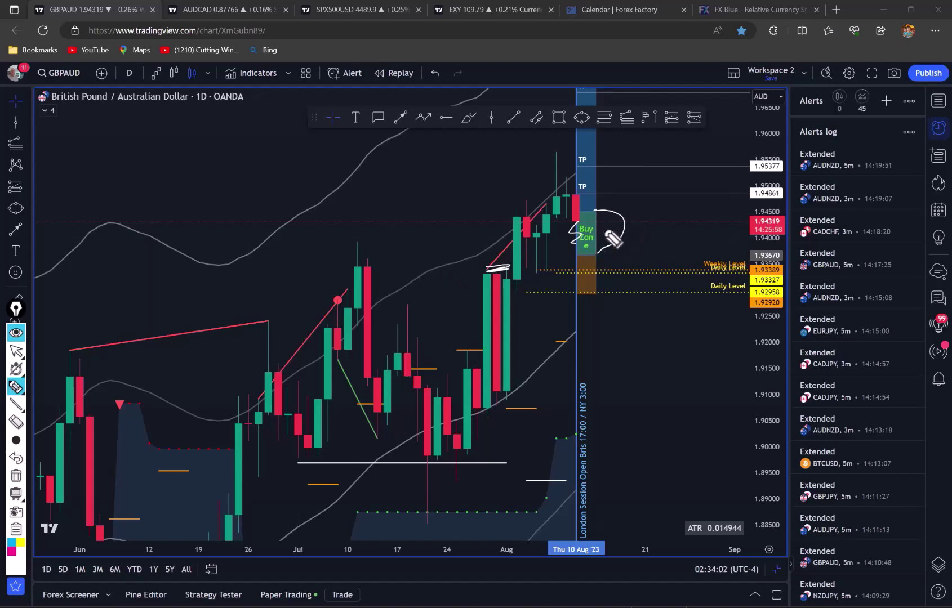
{"action": "left_click_drag", "start_coordinate": [731, 283], "coordinate": [735, 282]}
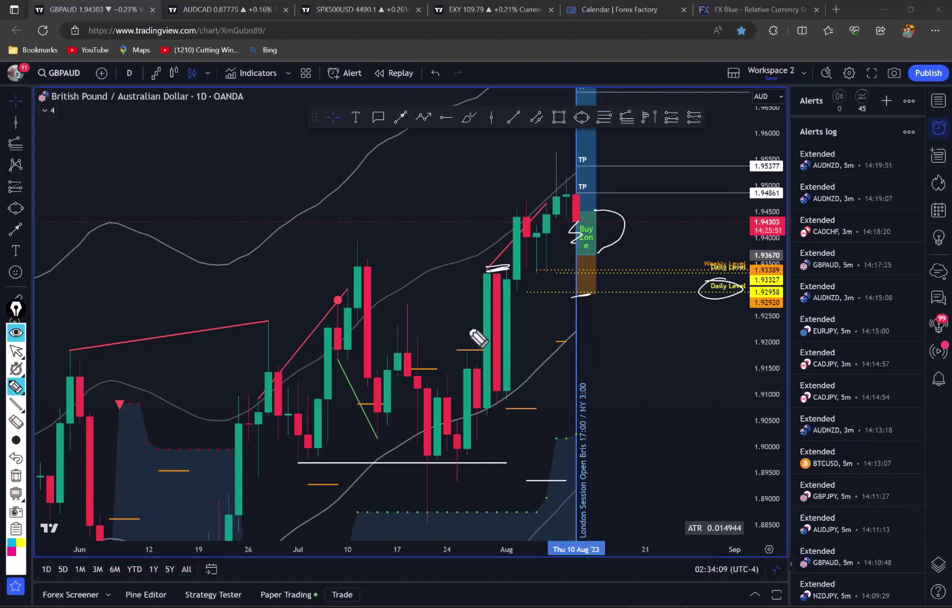
{"action": "left_click", "coordinate": [16, 352]}
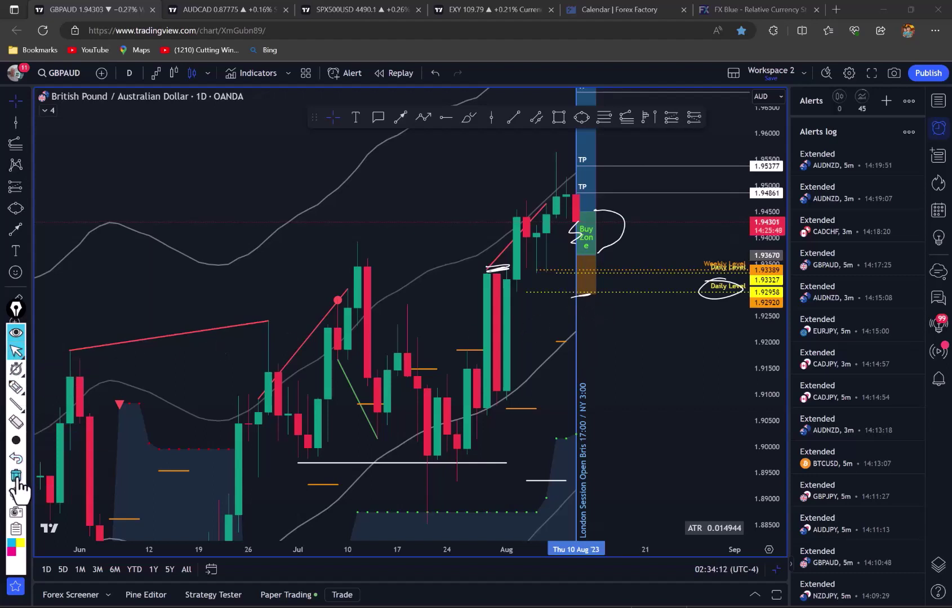
{"action": "left_click", "coordinate": [16, 476]}
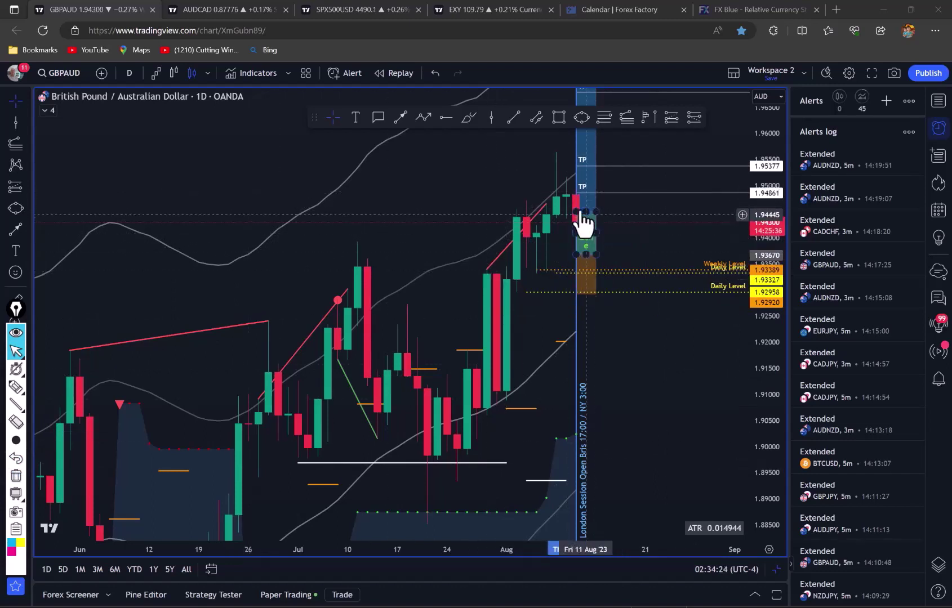
Restore the four-chart layout from the daily chart and enlarge the 4-hour GBPAUD chart to fill it
{"action": "left_click_drag", "start_coordinate": [650, 368], "coordinate": [668, 382]}
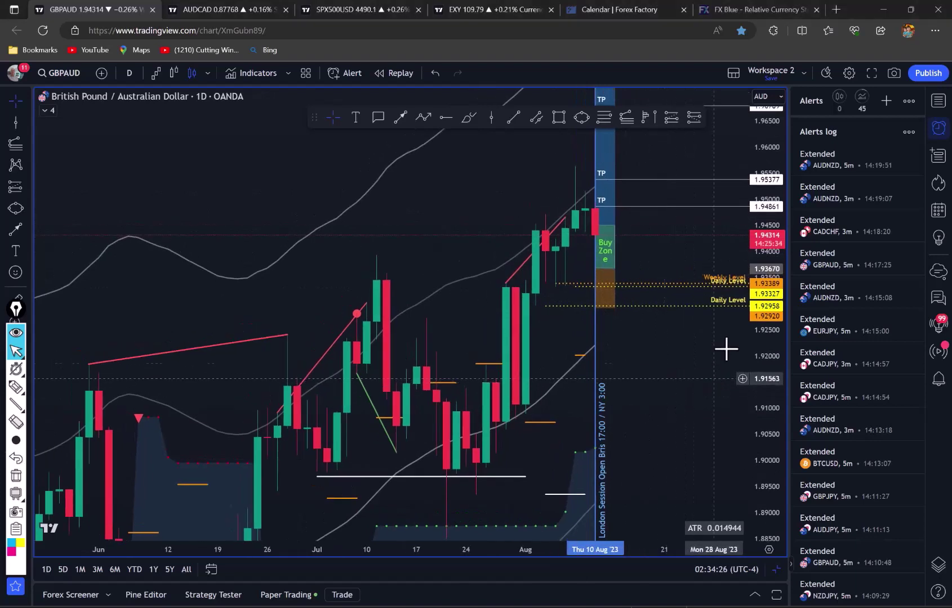
{"action": "left_click_drag", "start_coordinate": [763, 381], "coordinate": [765, 425]}
{"action": "left_click", "coordinate": [777, 566]}
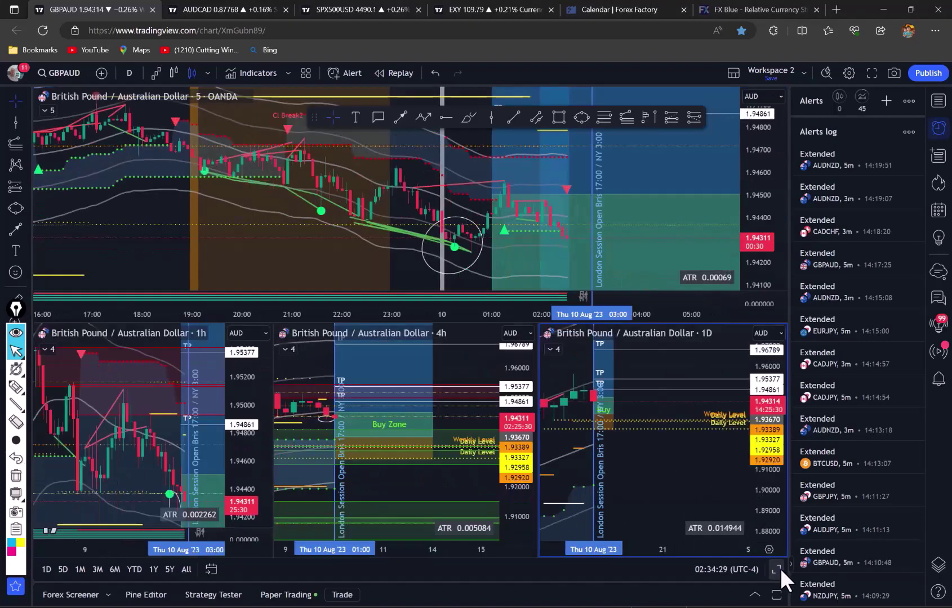
{"action": "left_click", "coordinate": [431, 315]}
{"action": "left_click", "coordinate": [732, 73]}
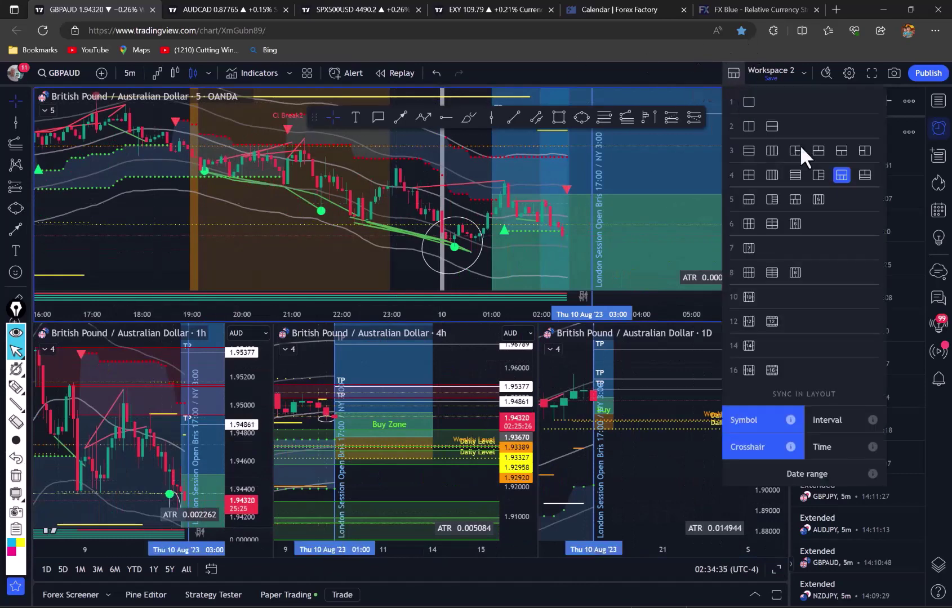
{"action": "left_click", "coordinate": [842, 151]}
{"action": "left_click", "coordinate": [777, 570]}
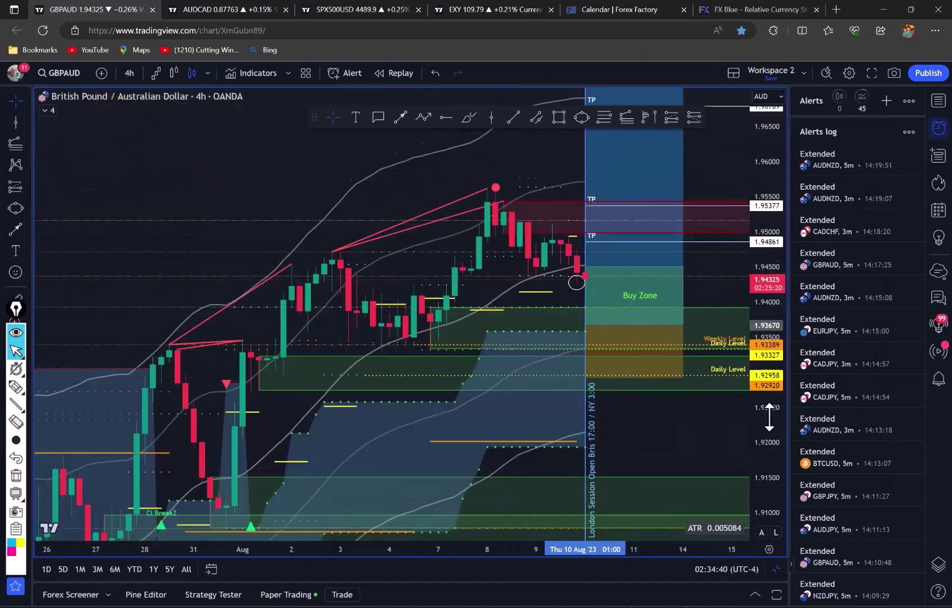
Compress the 4-hour chart's price scale to include the TP line at 1.96789 and move the floating drawing toolbar off the chart
{"action": "mouse_move", "coordinate": [201, 171]}
{"action": "left_mouse_down"}
{"action": "mouse_move", "coordinate": [154, 213]}
{"action": "mouse_move", "coordinate": [185, 143]}
{"action": "mouse_move", "coordinate": [196, 168]}
{"action": "left_mouse_up"}
{"action": "mouse_move", "coordinate": [634, 337]}
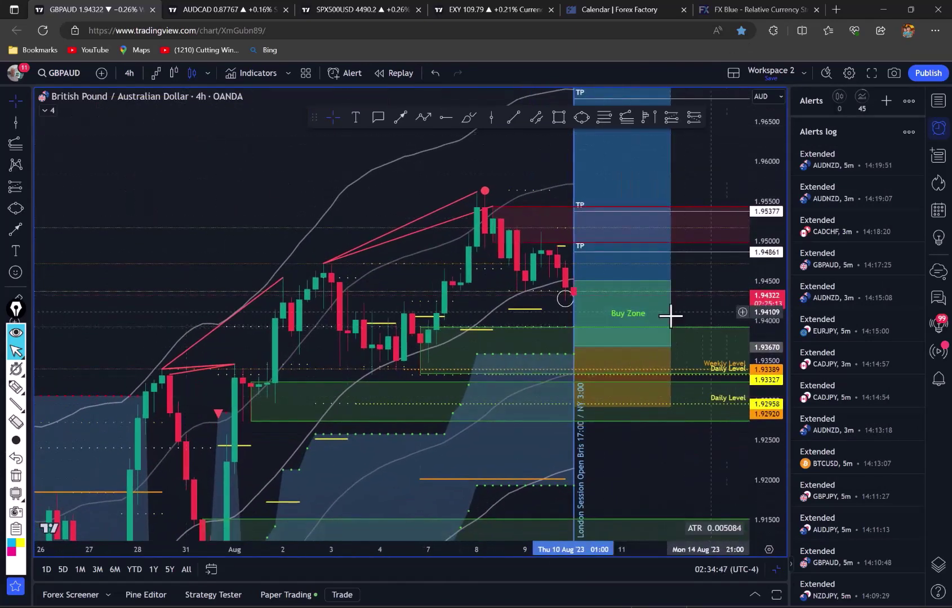
{"action": "left_click_drag", "start_coordinate": [224, 178], "coordinate": [205, 181]}
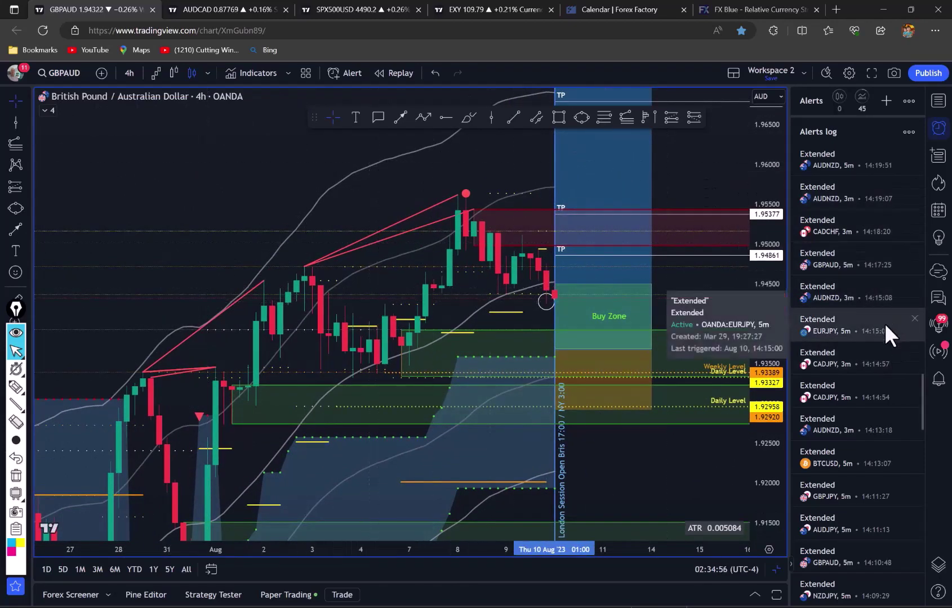
{"action": "mouse_move", "coordinate": [847, 148]}
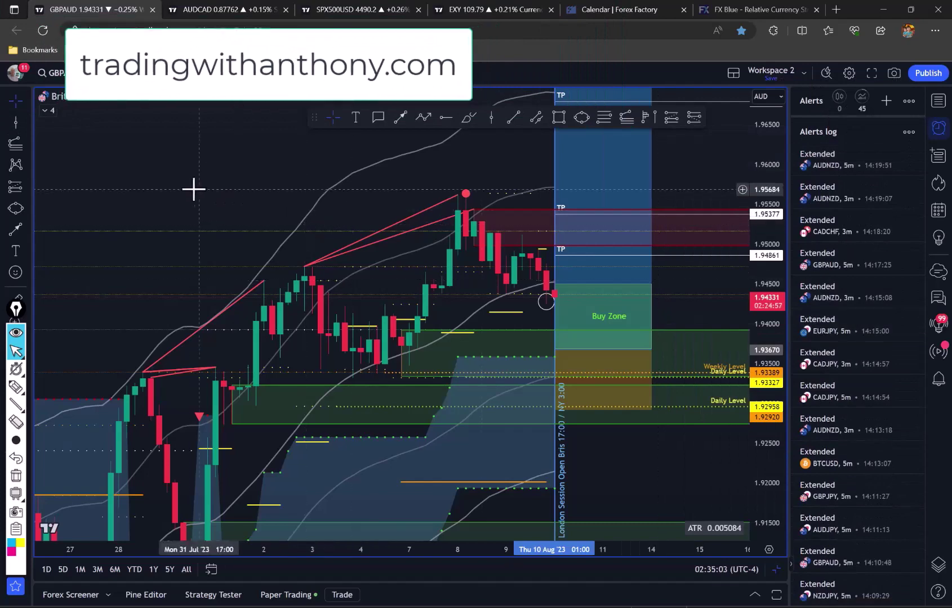
{"action": "mouse_move", "coordinate": [203, 189]}
{"action": "left_mouse_down"}
{"action": "mouse_move", "coordinate": [213, 180]}
{"action": "mouse_move", "coordinate": [206, 187]}
{"action": "left_mouse_up"}
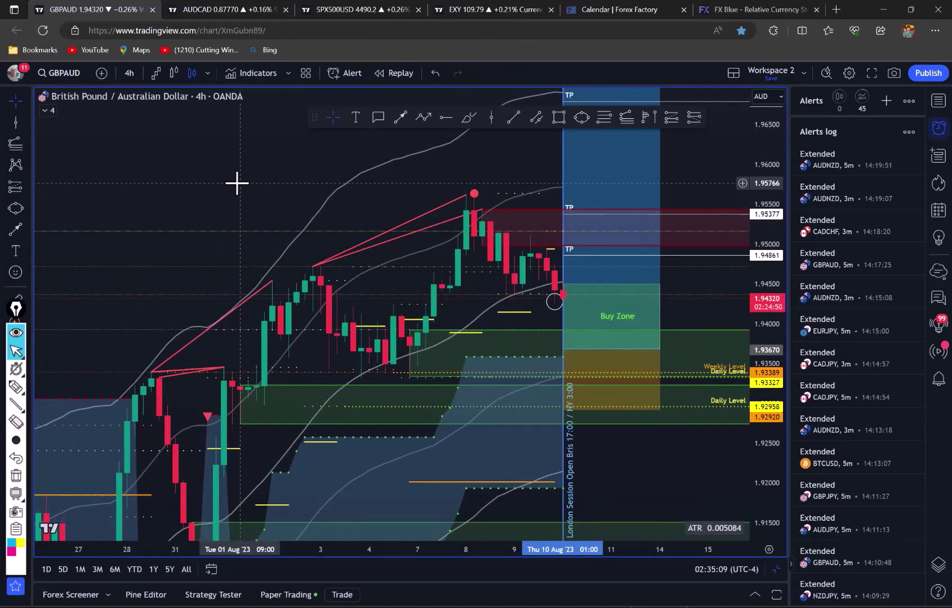
{"action": "left_click_drag", "start_coordinate": [762, 161], "coordinate": [759, 201]}
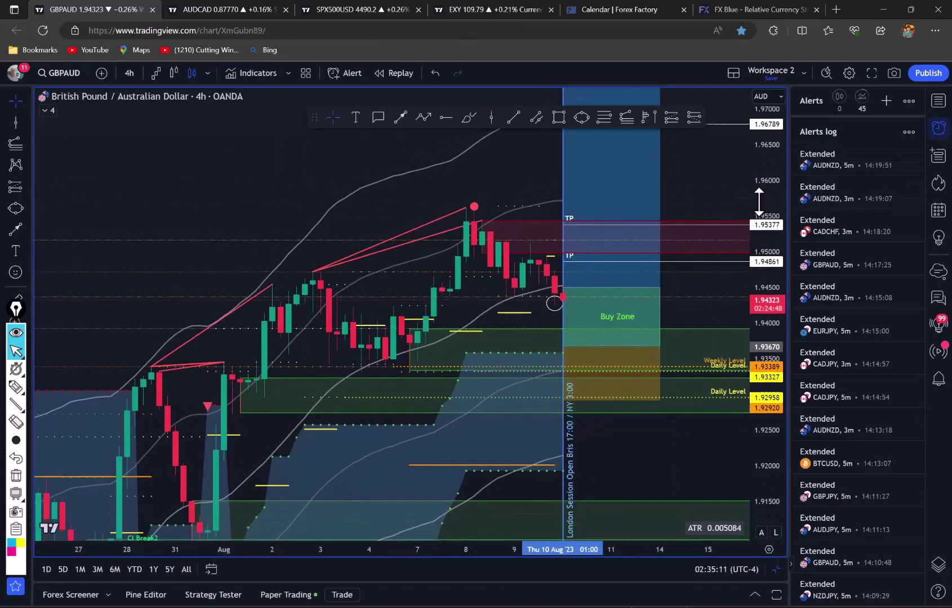
{"action": "left_click_drag", "start_coordinate": [311, 115], "coordinate": [175, 71]}
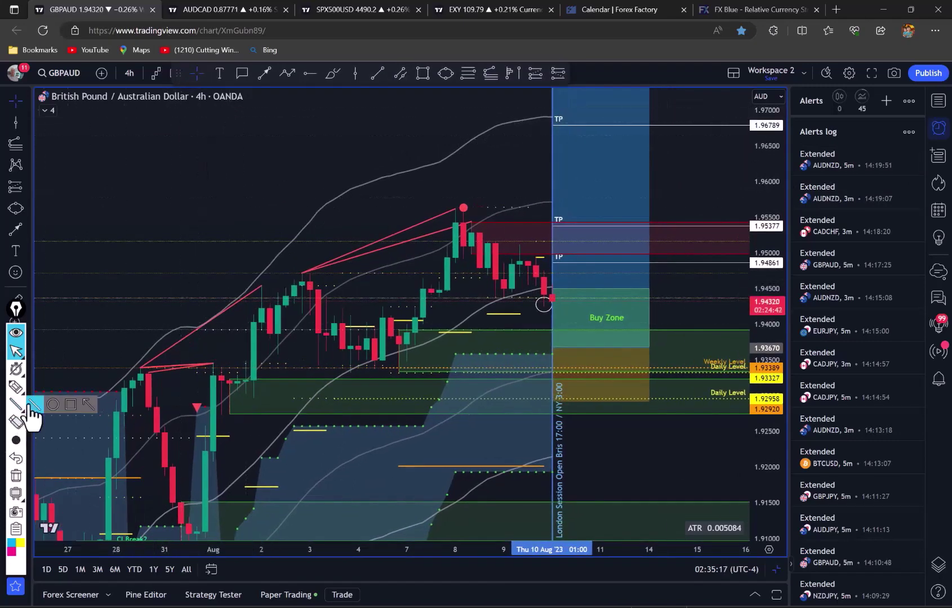
Trace the rising middle band freehand from about 1 Aug and extend the curve past 10 Aug to about 1.953
{"action": "left_click", "coordinate": [15, 386]}
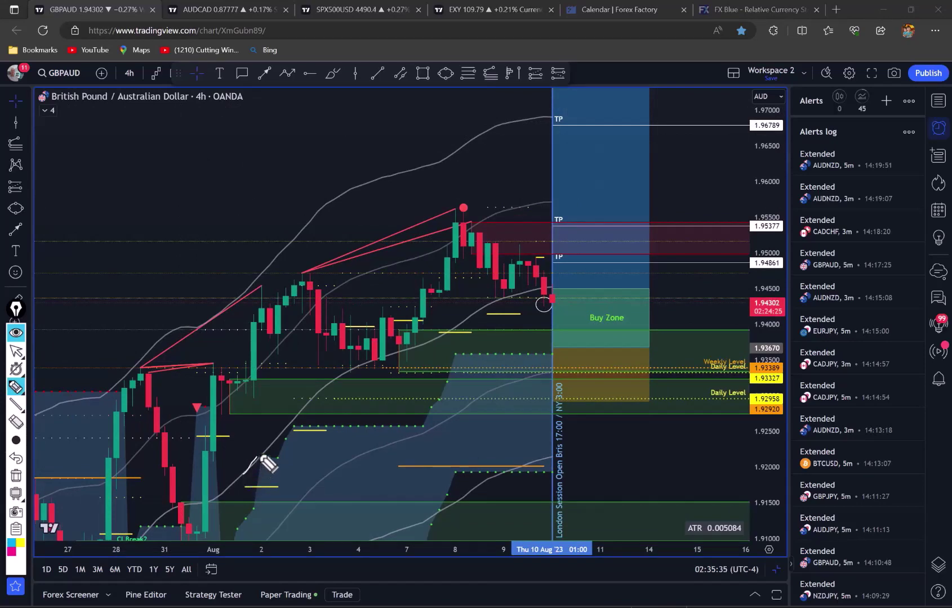
{"action": "left_click_drag", "start_coordinate": [259, 457], "coordinate": [487, 310]}
{"action": "left_click_drag", "start_coordinate": [545, 287], "coordinate": [688, 243]}
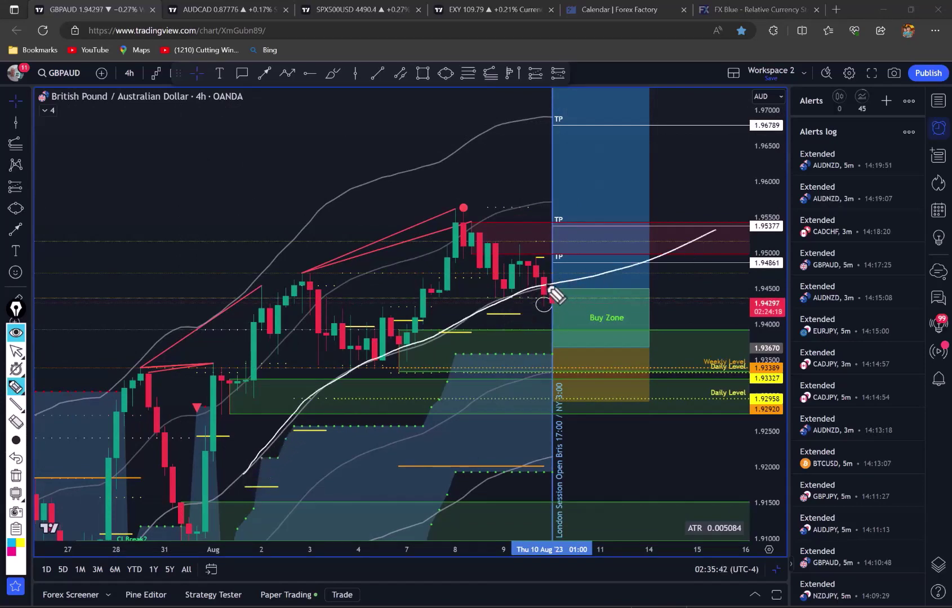
Hide the alerts panel and trace the 4-hour middle band freehand from about 26 Jul to about 1.950 past 10 Aug
{"action": "mouse_move", "coordinate": [240, 178]}
{"action": "left_mouse_down"}
{"action": "mouse_move", "coordinate": [253, 174]}
{"action": "mouse_move", "coordinate": [250, 187]}
{"action": "left_mouse_up"}
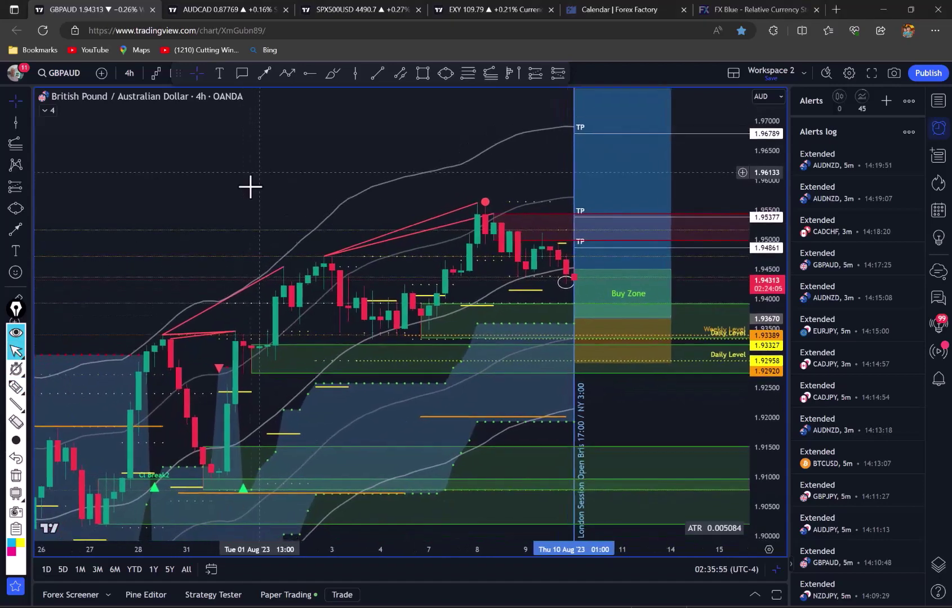
{"action": "left_click", "coordinate": [790, 563]}
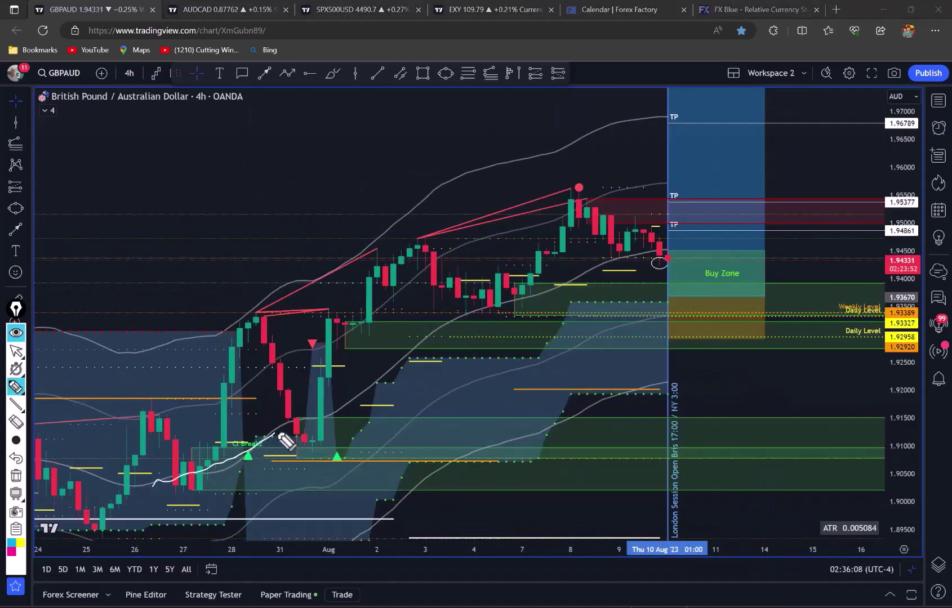
{"action": "left_click_drag", "start_coordinate": [285, 441], "coordinate": [735, 208]}
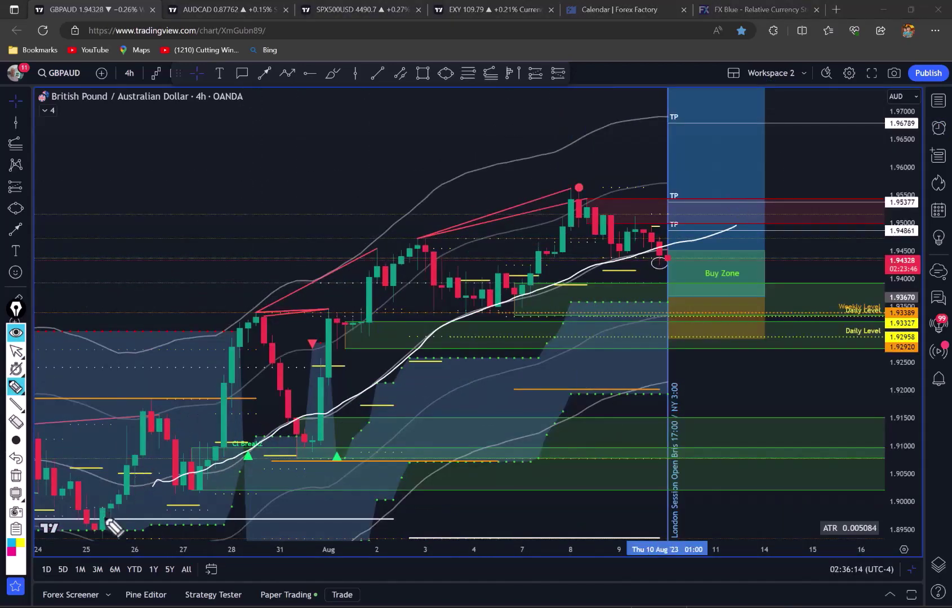
Sketch the price swings from the 25 Jul low to 10 Aug with circled turning points, and mark the two upper bands with short strokes
{"action": "mouse_move", "coordinate": [107, 523]}
{"action": "left_mouse_down"}
{"action": "mouse_move", "coordinate": [192, 459]}
{"action": "mouse_move", "coordinate": [204, 484]}
{"action": "mouse_move", "coordinate": [252, 319]}
{"action": "mouse_move", "coordinate": [326, 447]}
{"action": "left_mouse_up"}
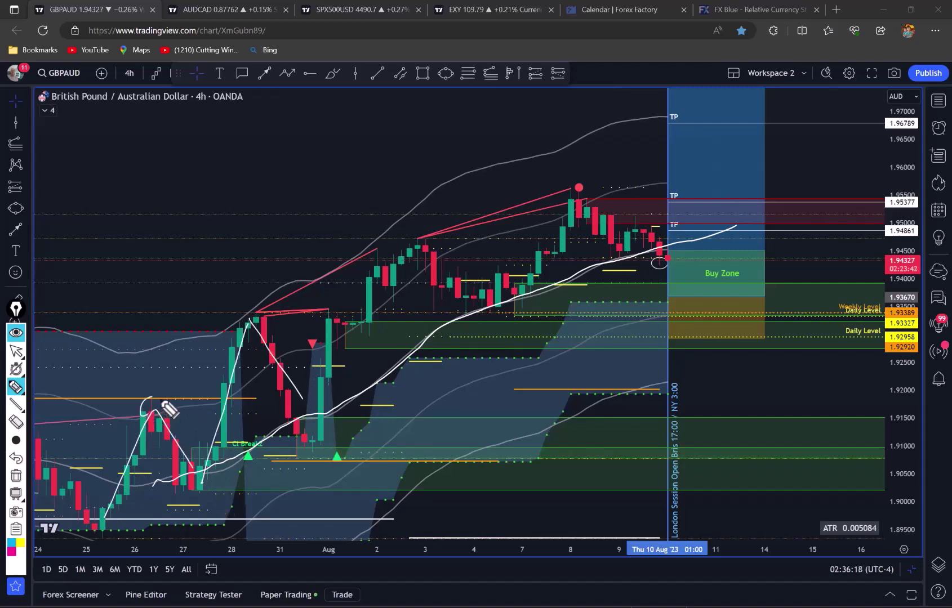
{"action": "left_click_drag", "start_coordinate": [162, 401], "coordinate": [151, 411]}
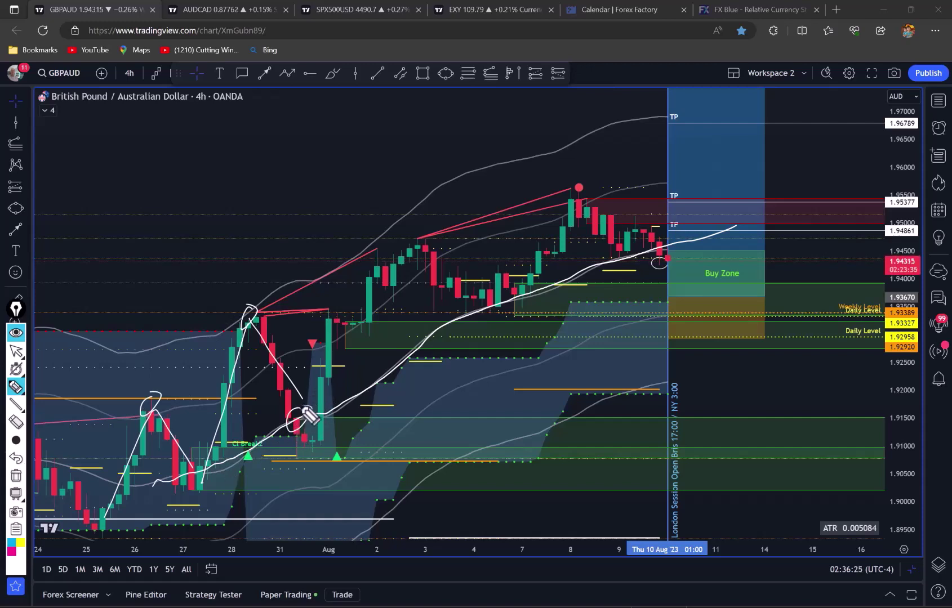
{"action": "mouse_move", "coordinate": [311, 418]}
{"action": "left_mouse_down"}
{"action": "mouse_move", "coordinate": [336, 314]}
{"action": "mouse_move", "coordinate": [455, 294]}
{"action": "mouse_move", "coordinate": [624, 234]}
{"action": "mouse_move", "coordinate": [663, 262]}
{"action": "left_mouse_up"}
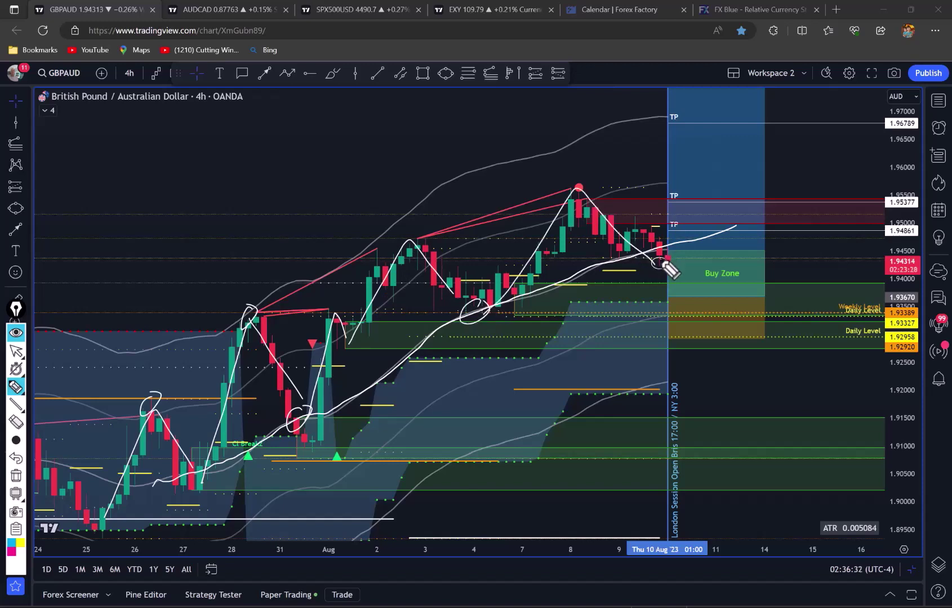
{"action": "left_click_drag", "start_coordinate": [622, 200], "coordinate": [655, 184]}
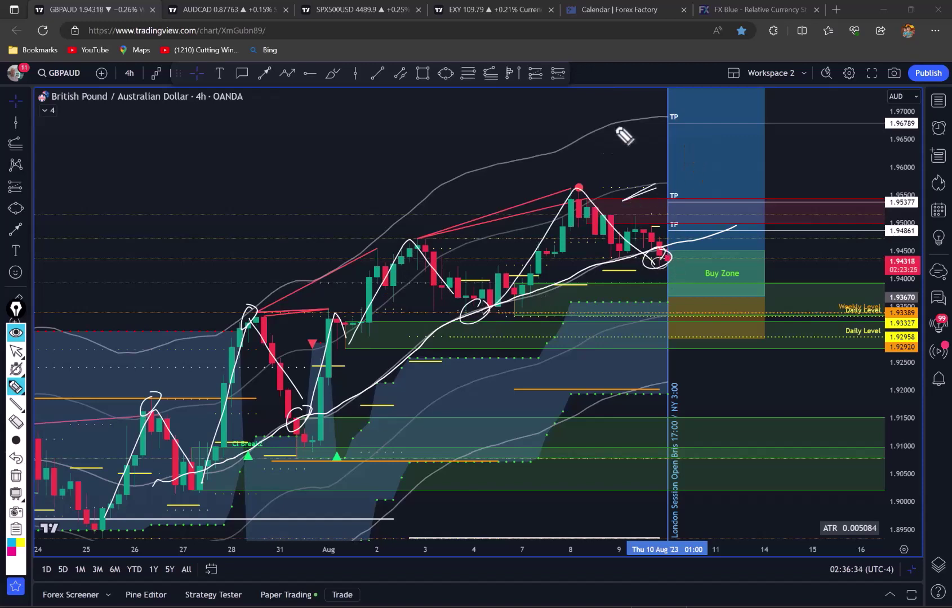
{"action": "left_click_drag", "start_coordinate": [579, 140], "coordinate": [626, 121]}
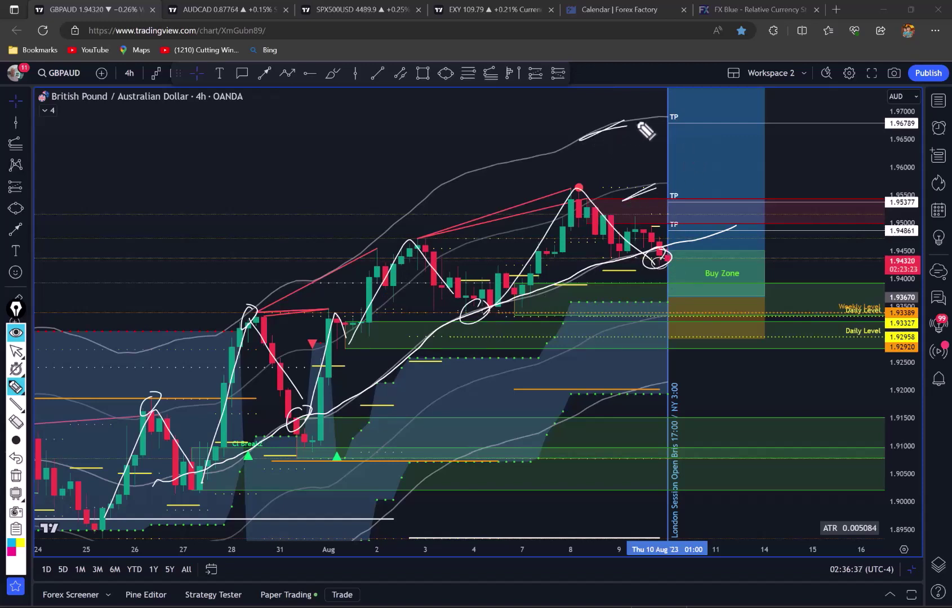
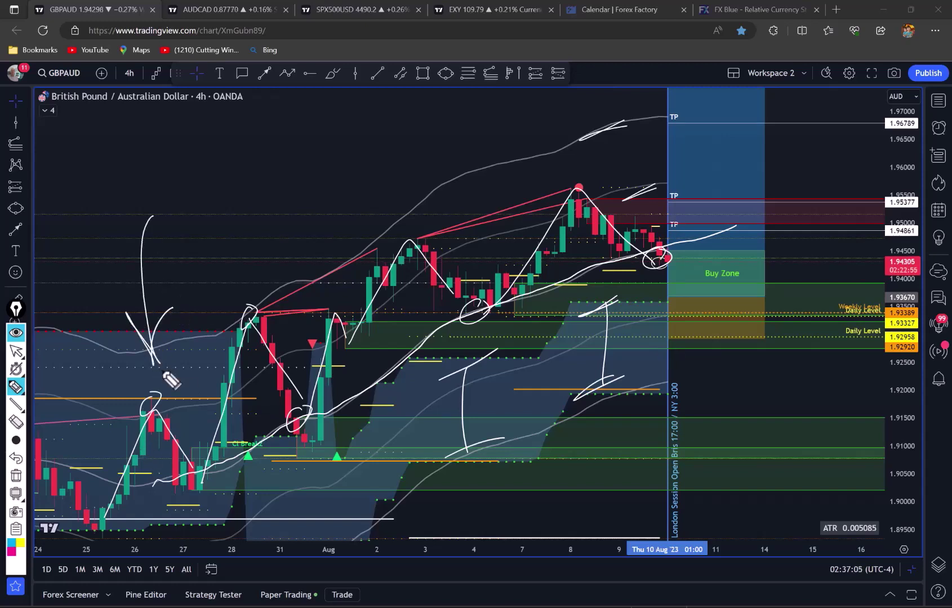
Circle the Cl Break2 buy signal near 28 Jul and the 31 Jul low, and clear all freehand annotations
{"action": "left_click_drag", "start_coordinate": [260, 444], "coordinate": [237, 450]}
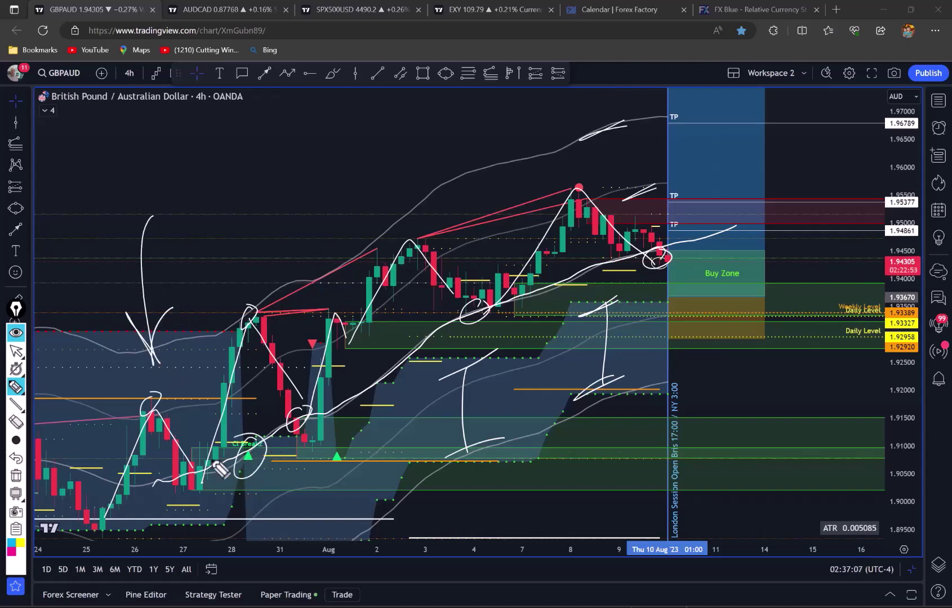
{"action": "mouse_move", "coordinate": [302, 418]}
{"action": "left_mouse_down"}
{"action": "mouse_move", "coordinate": [278, 452]}
{"action": "mouse_move", "coordinate": [316, 395]}
{"action": "left_mouse_up"}
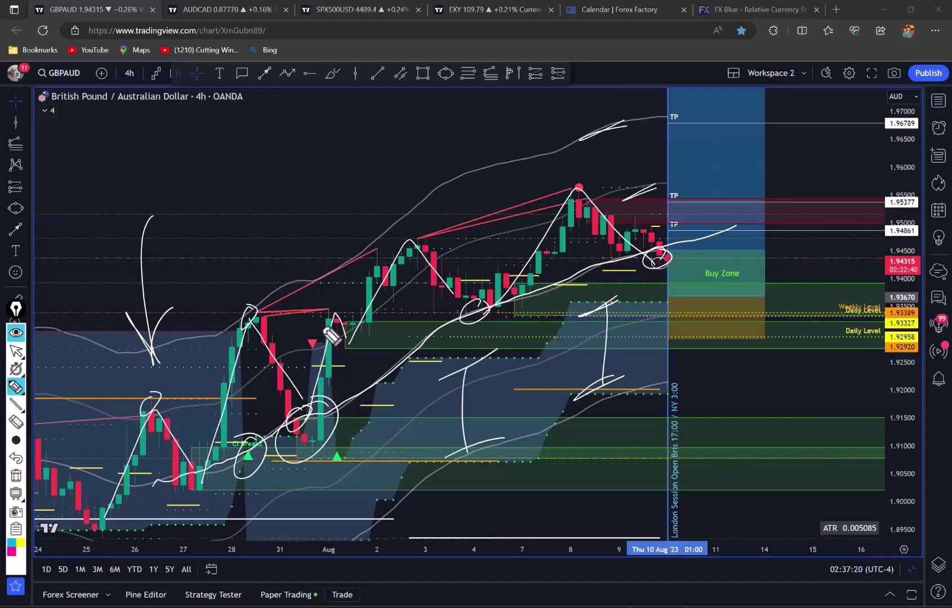
{"action": "left_click", "coordinate": [16, 476]}
{"action": "left_click", "coordinate": [18, 354]}
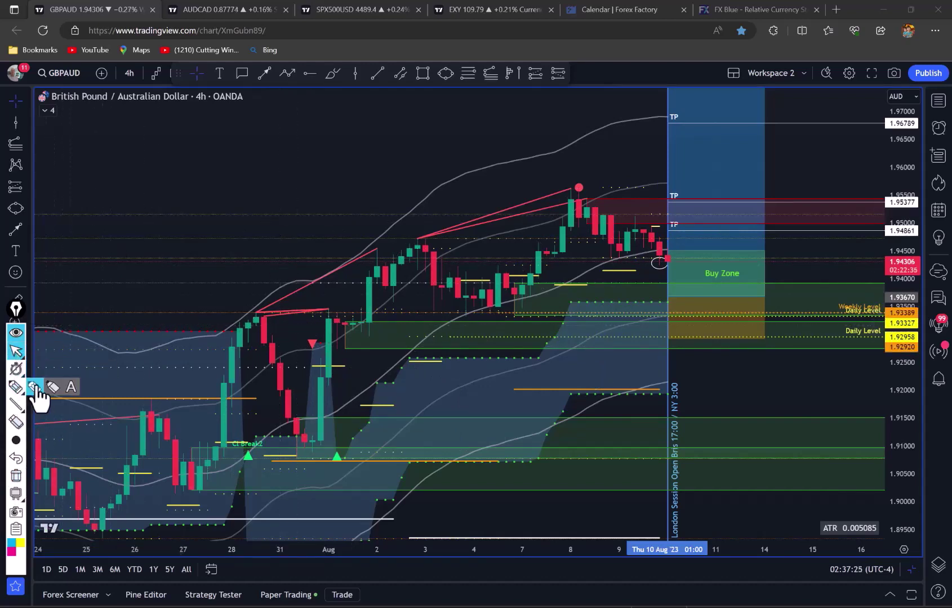
Draw a bounce arrow from the 10 Aug price to about 1.964 and a down arrow into a circle around the orange stop area
{"action": "left_click", "coordinate": [34, 388]}
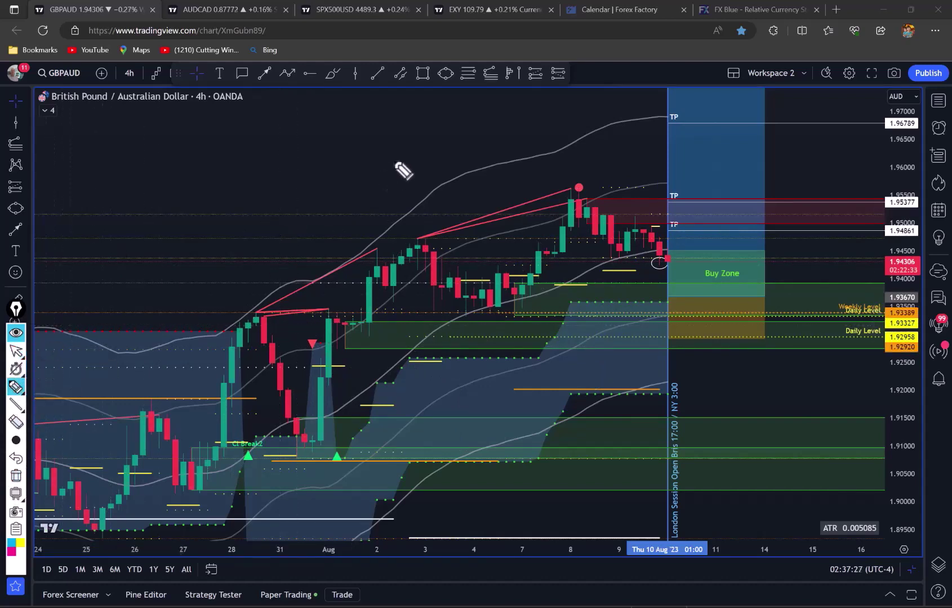
{"action": "mouse_move", "coordinate": [635, 230]}
{"action": "left_mouse_down"}
{"action": "mouse_move", "coordinate": [760, 171]}
{"action": "mouse_move", "coordinate": [772, 179]}
{"action": "left_mouse_up"}
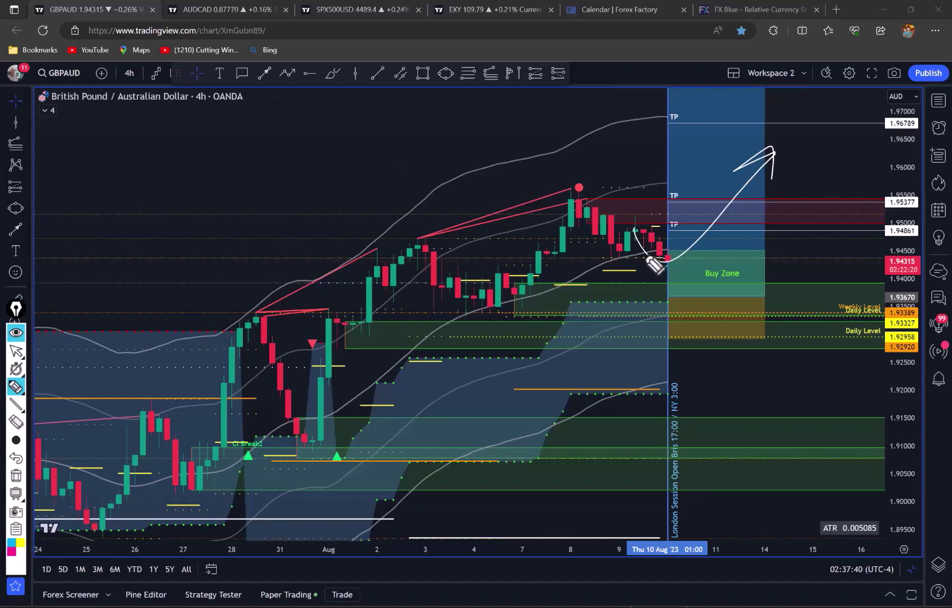
{"action": "mouse_move", "coordinate": [652, 260]}
{"action": "left_mouse_down"}
{"action": "mouse_move", "coordinate": [690, 323]}
{"action": "mouse_move", "coordinate": [711, 303]}
{"action": "mouse_move", "coordinate": [684, 368]}
{"action": "mouse_move", "coordinate": [690, 297]}
{"action": "left_mouse_up"}
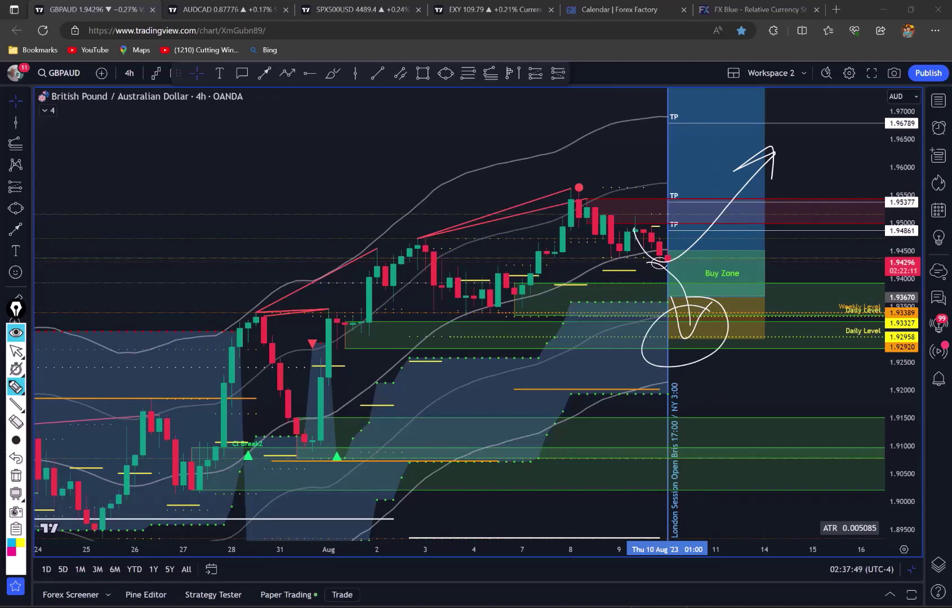
Circle the pullbacks at 31 Jul, 1 Aug, 4 Aug and 9 Aug, and cross all but the 1 Aug one
{"action": "left_click_drag", "start_coordinate": [317, 428], "coordinate": [324, 401]}
{"action": "left_click_drag", "start_coordinate": [385, 324], "coordinate": [382, 319]}
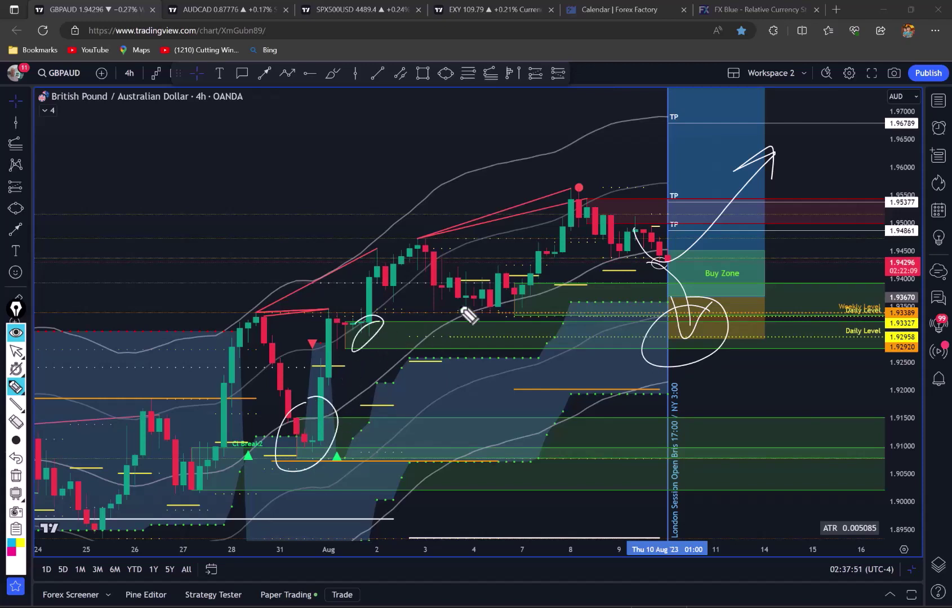
{"action": "left_click_drag", "start_coordinate": [509, 296], "coordinate": [489, 306]}
{"action": "mouse_move", "coordinate": [653, 236]}
{"action": "left_mouse_down"}
{"action": "mouse_move", "coordinate": [642, 251]}
{"action": "mouse_move", "coordinate": [634, 232]}
{"action": "mouse_move", "coordinate": [647, 243]}
{"action": "mouse_move", "coordinate": [620, 288]}
{"action": "left_mouse_up"}
{"action": "left_click_drag", "start_coordinate": [510, 294], "coordinate": [467, 332]}
{"action": "left_click_drag", "start_coordinate": [314, 423], "coordinate": [294, 476]}
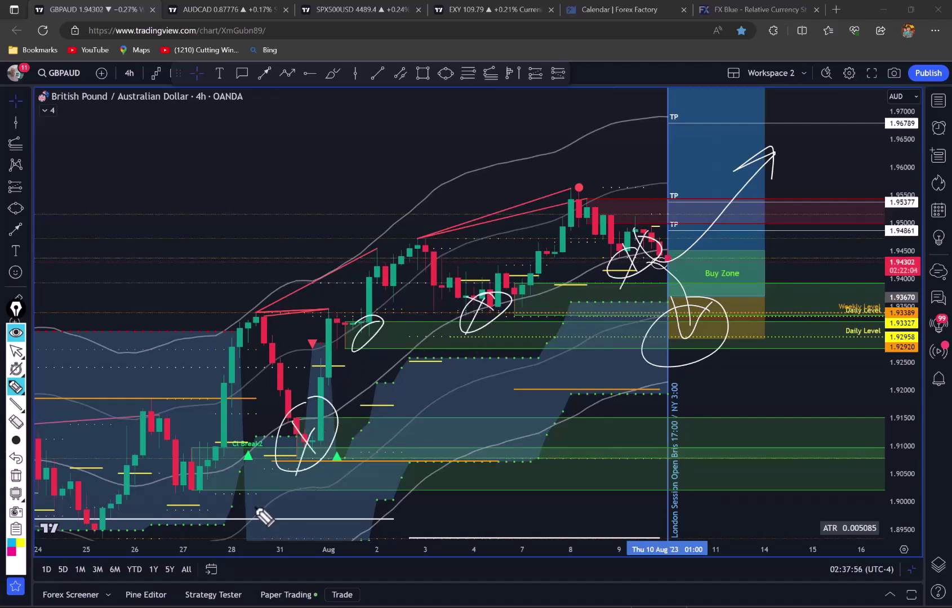
Cross the 27 Jul low, trace the middle band through it, and mark the 9 Aug bounce between its low and high
{"action": "mouse_move", "coordinate": [180, 469]}
{"action": "left_mouse_down"}
{"action": "mouse_move", "coordinate": [210, 495]}
{"action": "mouse_move", "coordinate": [214, 465]}
{"action": "left_mouse_up"}
{"action": "left_click_drag", "start_coordinate": [115, 489], "coordinate": [230, 457]}
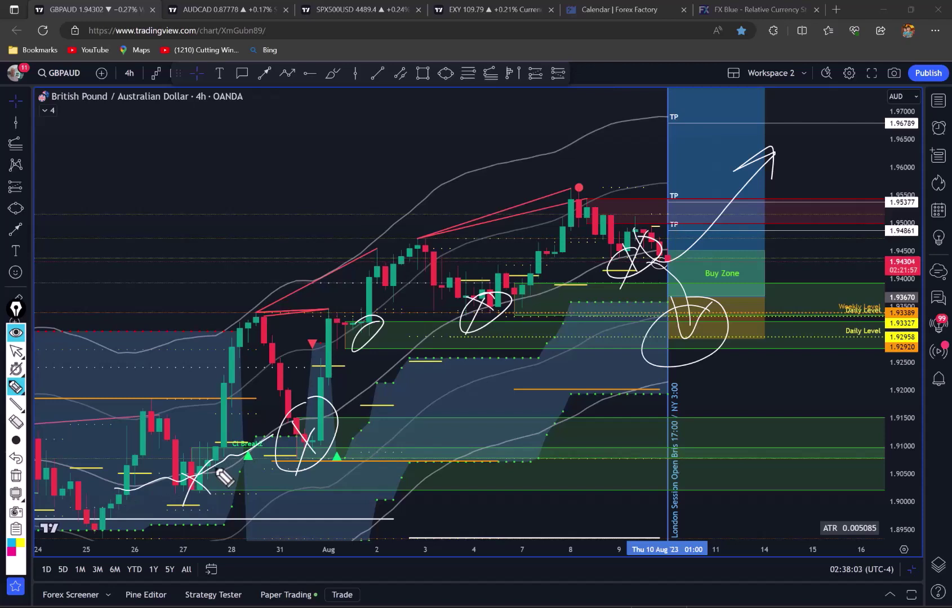
{"action": "mouse_move", "coordinate": [616, 257]}
{"action": "left_mouse_down"}
{"action": "mouse_move", "coordinate": [634, 217]}
{"action": "mouse_move", "coordinate": [598, 257]}
{"action": "left_mouse_up"}
{"action": "left_click_drag", "start_coordinate": [618, 218], "coordinate": [656, 214]}
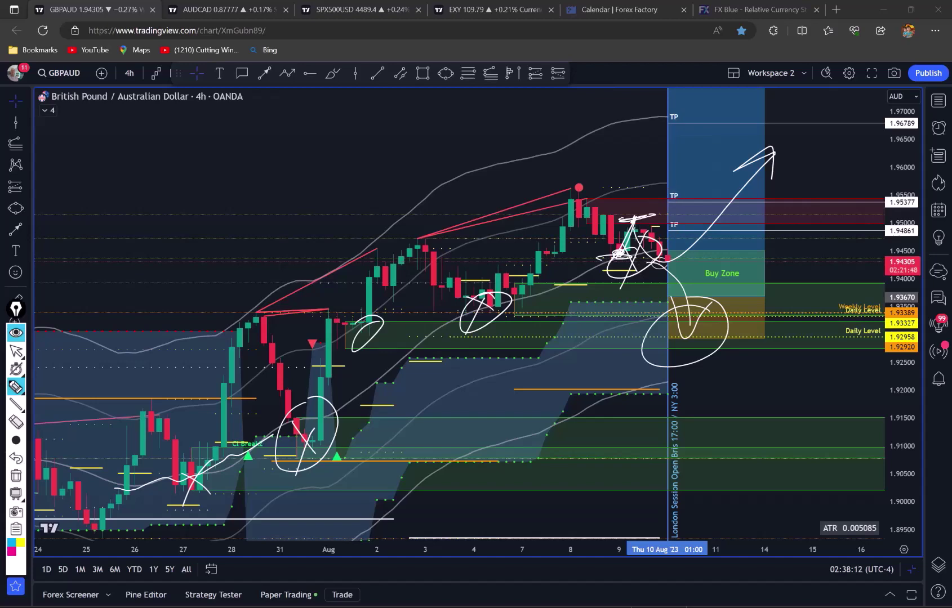
Clear the annotations and mark the 27 Jul demand zone's edges, extending its upper edge to 2 Aug and circling the 31 Jul retest
{"action": "left_click", "coordinate": [15, 350]}
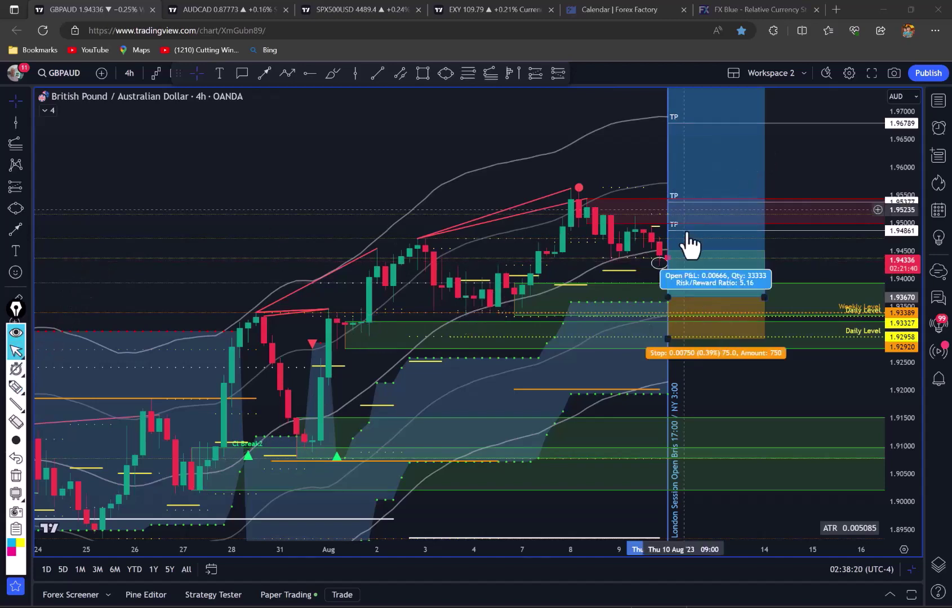
{"action": "left_click_drag", "start_coordinate": [371, 149], "coordinate": [389, 150]}
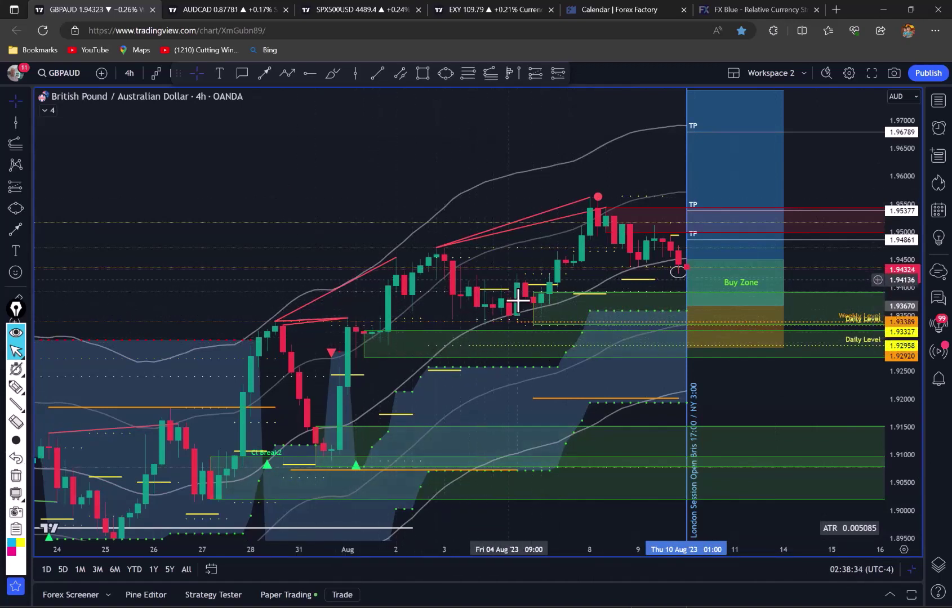
{"action": "left_click", "coordinate": [16, 387]}
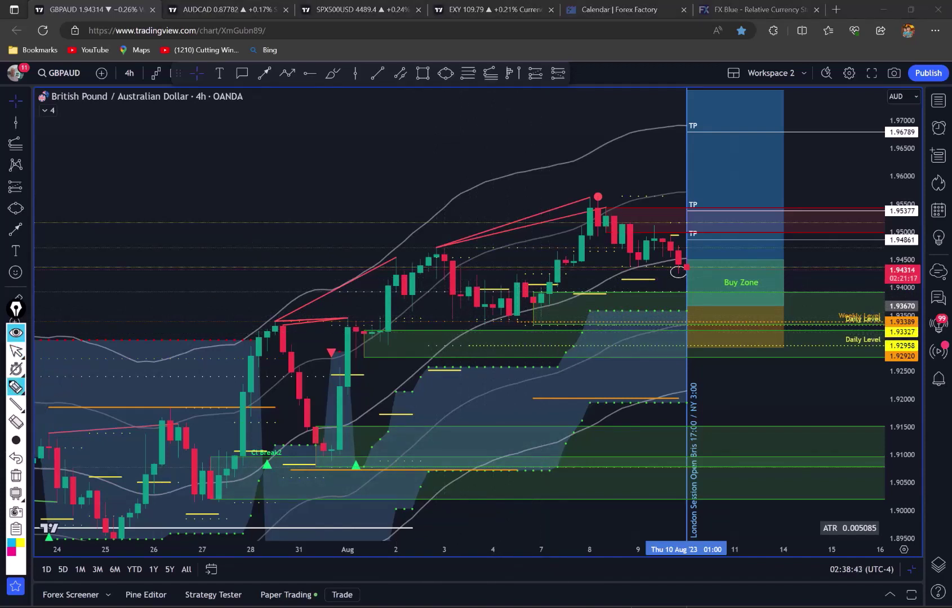
{"action": "left_click_drag", "start_coordinate": [207, 457], "coordinate": [221, 452]}
{"action": "mouse_move", "coordinate": [221, 493]}
{"action": "left_mouse_down"}
{"action": "mouse_move", "coordinate": [198, 507]}
{"action": "mouse_move", "coordinate": [221, 495]}
{"action": "left_mouse_up"}
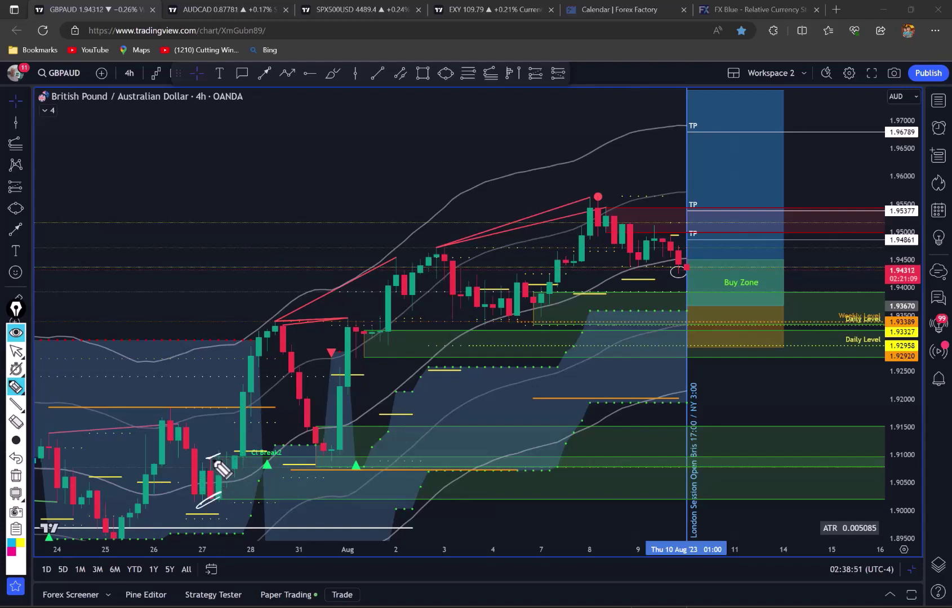
{"action": "left_click_drag", "start_coordinate": [219, 466], "coordinate": [410, 459]}
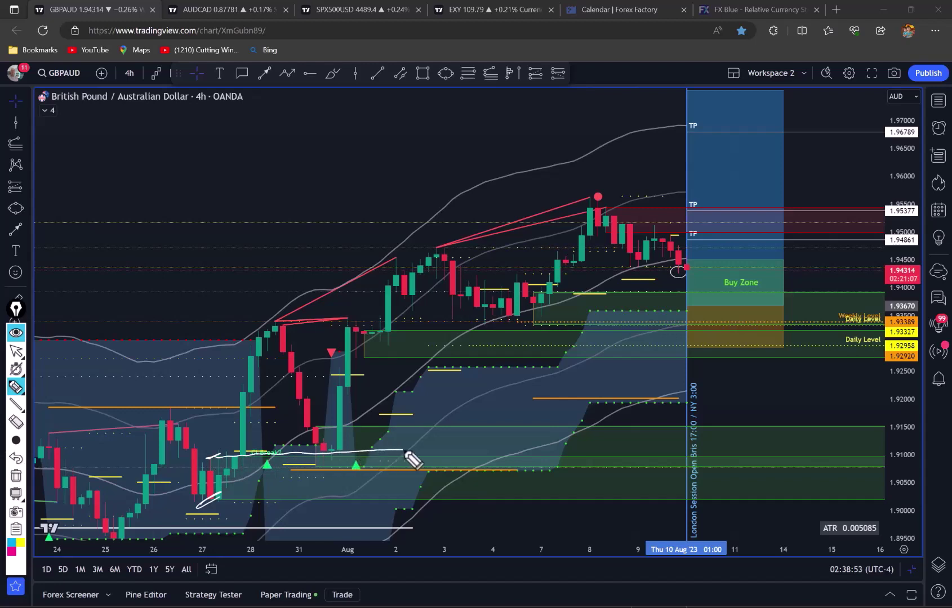
{"action": "left_click_drag", "start_coordinate": [345, 459], "coordinate": [340, 457]}
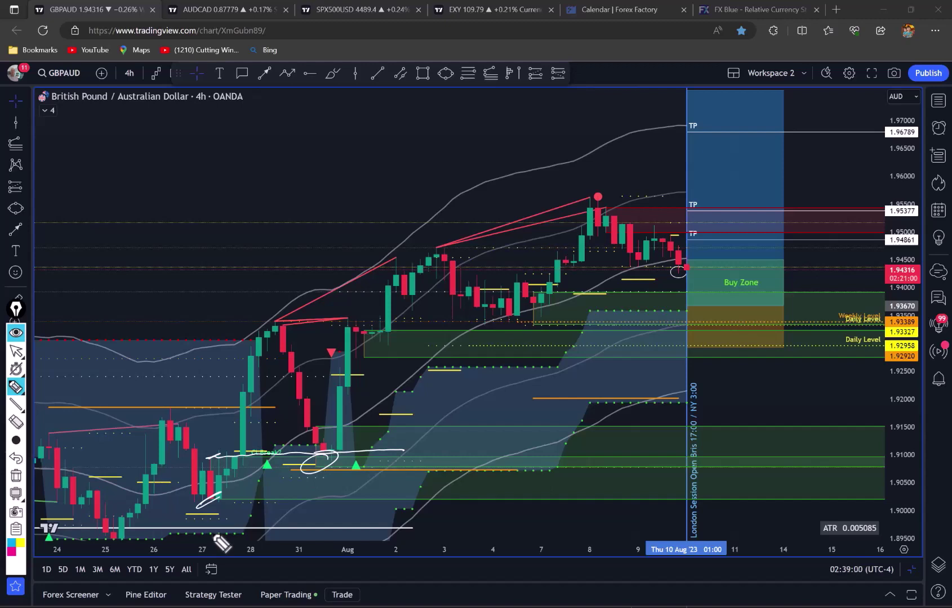
Mark the 31 Jul demand zone with a forward arrow, and outline the 1 Aug zone with a price arc dropping towards it
{"action": "mouse_move", "coordinate": [319, 435]}
{"action": "left_mouse_down"}
{"action": "mouse_move", "coordinate": [351, 425]}
{"action": "mouse_move", "coordinate": [472, 441]}
{"action": "mouse_move", "coordinate": [452, 463]}
{"action": "left_mouse_up"}
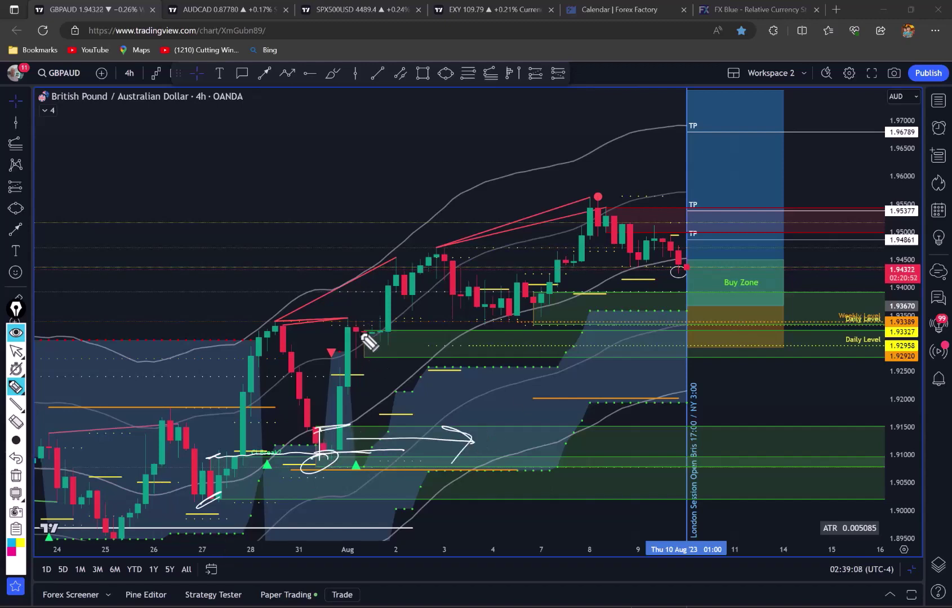
{"action": "left_click_drag", "start_coordinate": [361, 330], "coordinate": [365, 361]}
{"action": "mouse_move", "coordinate": [366, 354]}
{"action": "left_mouse_down"}
{"action": "mouse_move", "coordinate": [390, 354]}
{"action": "mouse_move", "coordinate": [380, 331]}
{"action": "mouse_move", "coordinate": [356, 328]}
{"action": "mouse_move", "coordinate": [417, 276]}
{"action": "mouse_move", "coordinate": [488, 327]}
{"action": "mouse_move", "coordinate": [509, 308]}
{"action": "left_mouse_up"}
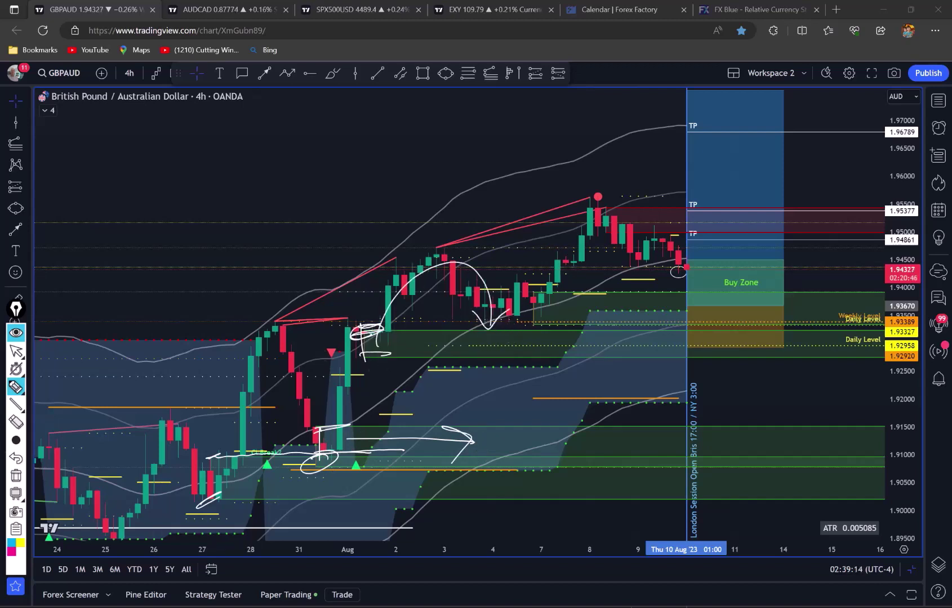
{"action": "left_click_drag", "start_coordinate": [394, 330], "coordinate": [457, 329]}
{"action": "left_click_drag", "start_coordinate": [408, 356], "coordinate": [486, 356]}
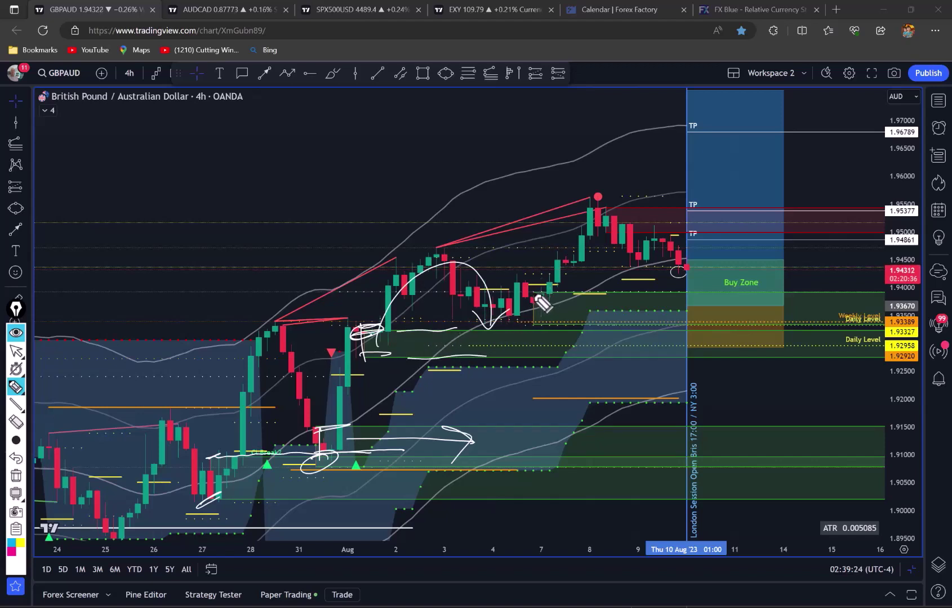
Mark the 7 Aug zone and its rally, extend its upper edge to 10 Aug, and add a retest arrow and an up arrow to about 1.960
{"action": "mouse_move", "coordinate": [526, 295]}
{"action": "left_mouse_down"}
{"action": "mouse_move", "coordinate": [538, 291]}
{"action": "mouse_move", "coordinate": [566, 228]}
{"action": "left_mouse_up"}
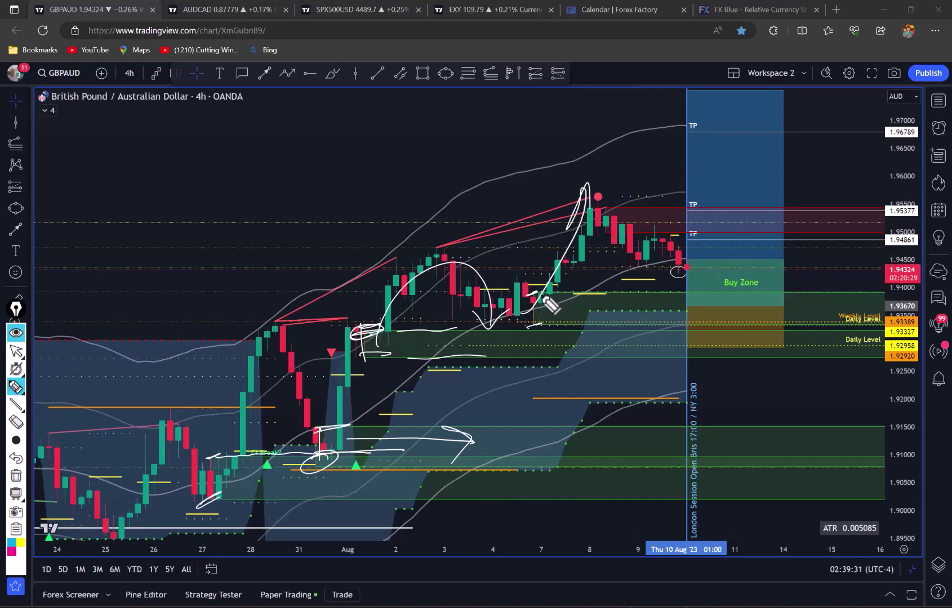
{"action": "mouse_move", "coordinate": [543, 293]}
{"action": "left_mouse_down"}
{"action": "mouse_move", "coordinate": [681, 293]}
{"action": "mouse_move", "coordinate": [701, 277]}
{"action": "left_mouse_up"}
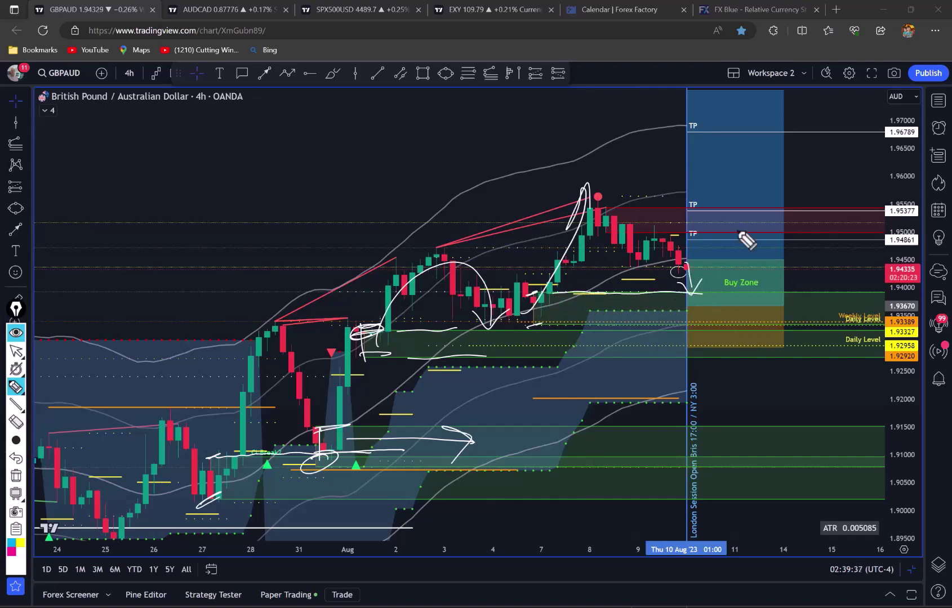
{"action": "mouse_move", "coordinate": [679, 263]}
{"action": "left_mouse_down"}
{"action": "mouse_move", "coordinate": [758, 192]}
{"action": "mouse_move", "coordinate": [732, 186]}
{"action": "left_mouse_up"}
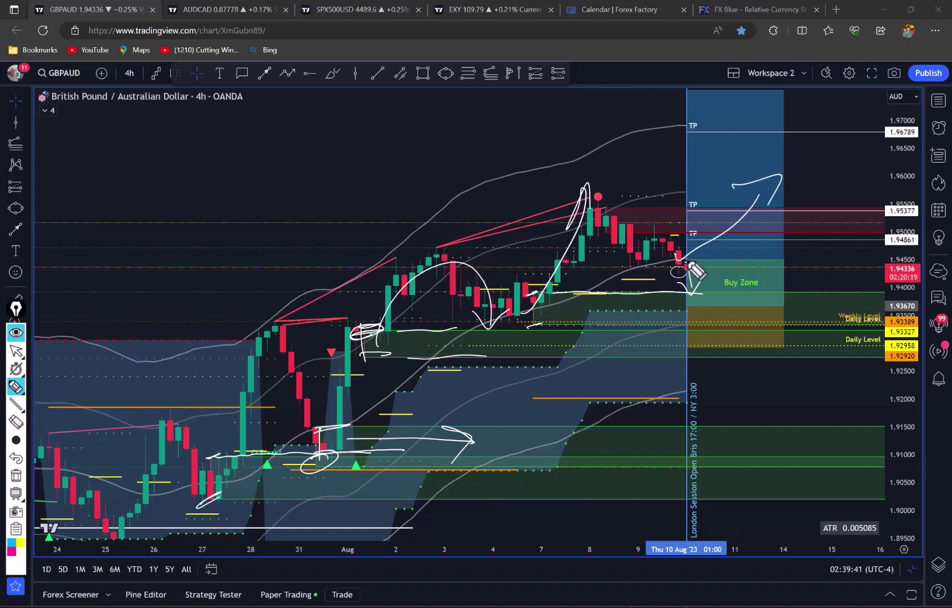
Underline the upper and lower edges of the Buy Zone and bracket its far side
{"action": "left_click_drag", "start_coordinate": [687, 262], "coordinate": [765, 265]}
{"action": "left_click_drag", "start_coordinate": [679, 307], "coordinate": [770, 302]}
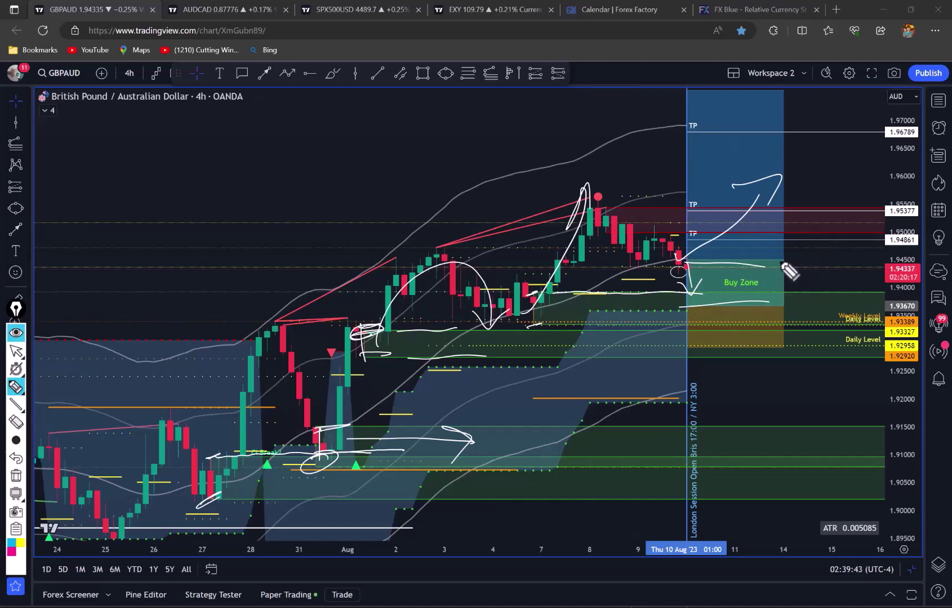
{"action": "left_click_drag", "start_coordinate": [776, 258], "coordinate": [782, 303]}
Mark the stop area's lower edge and highlight the Daily Level and Weekly Level lines with arrows and short strokes
{"action": "left_click_drag", "start_coordinate": [661, 363], "coordinate": [711, 344]}
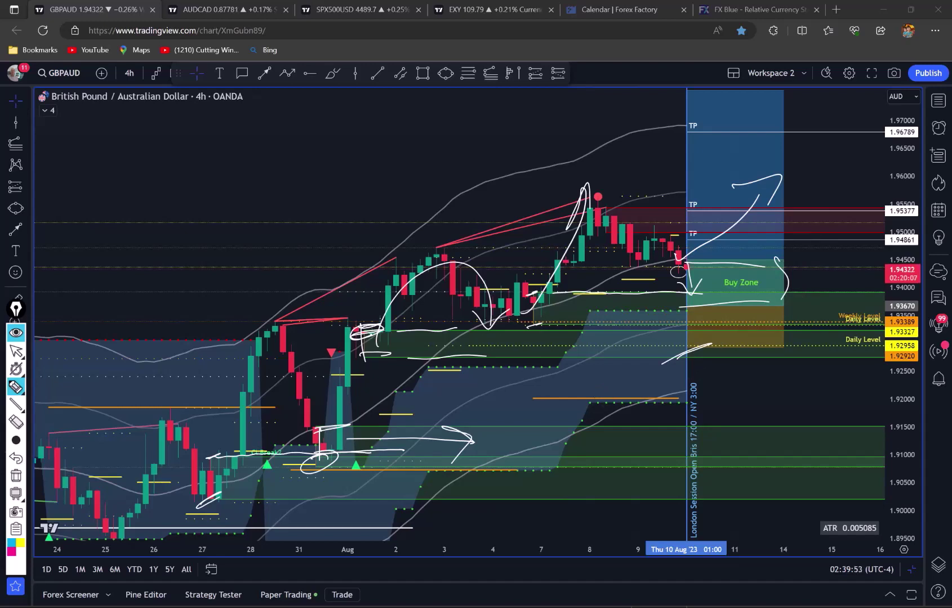
{"action": "mouse_move", "coordinate": [787, 397]}
{"action": "left_mouse_down"}
{"action": "mouse_move", "coordinate": [811, 350]}
{"action": "mouse_move", "coordinate": [812, 369]}
{"action": "left_mouse_up"}
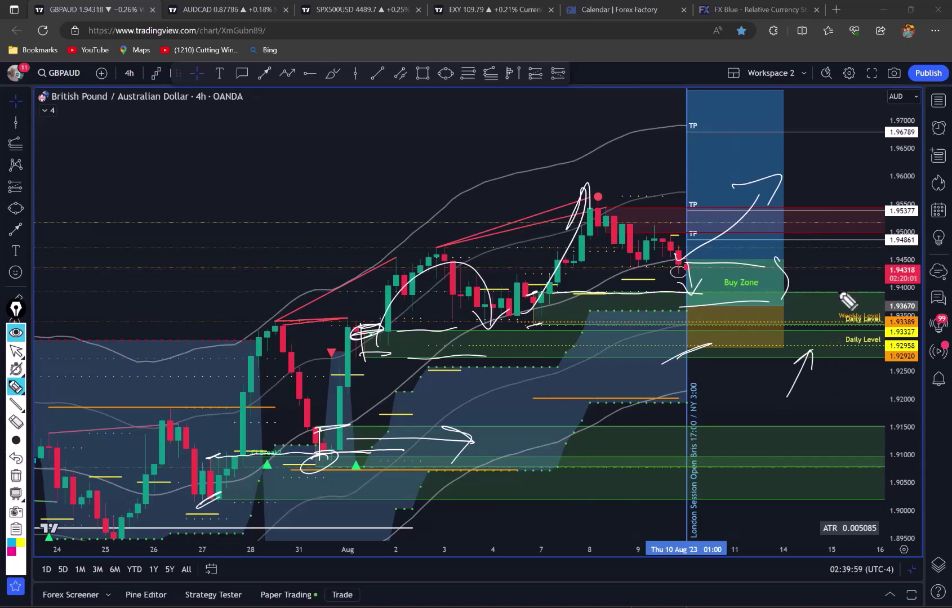
{"action": "mouse_move", "coordinate": [556, 350]}
{"action": "left_mouse_down"}
{"action": "mouse_move", "coordinate": [532, 384]}
{"action": "mouse_move", "coordinate": [558, 364]}
{"action": "left_mouse_up"}
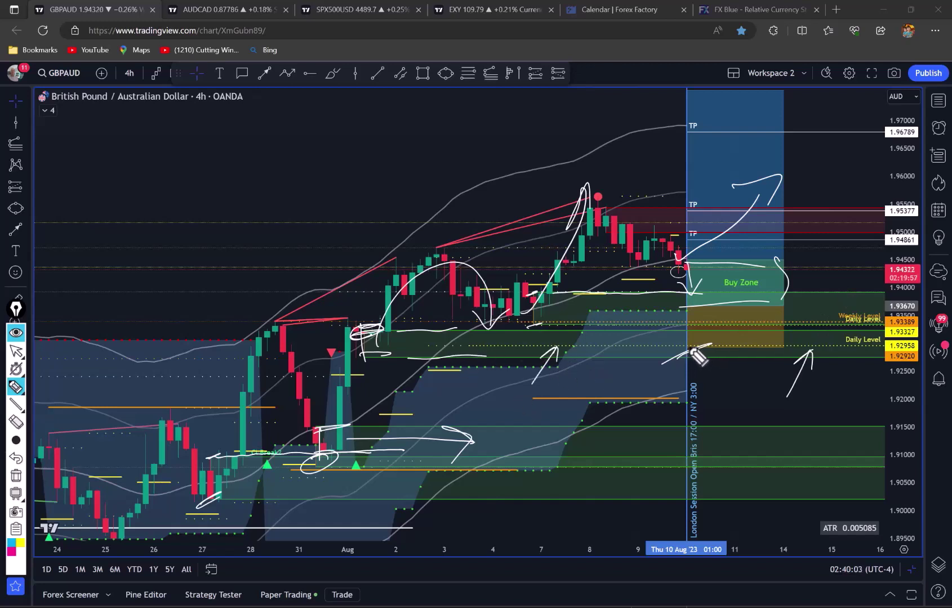
{"action": "left_click_drag", "start_coordinate": [829, 287], "coordinate": [807, 321]}
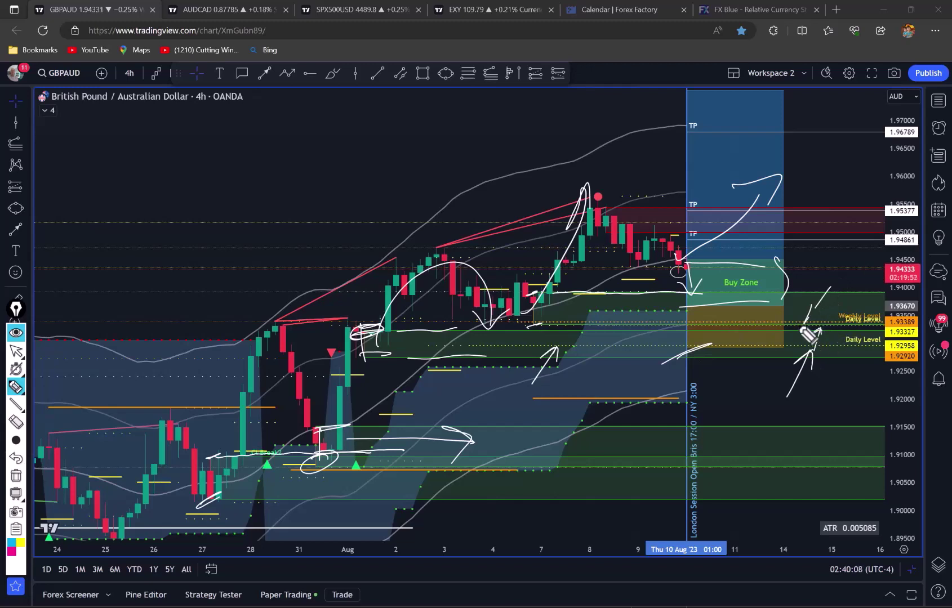
{"action": "left_click_drag", "start_coordinate": [678, 324], "coordinate": [711, 323]}
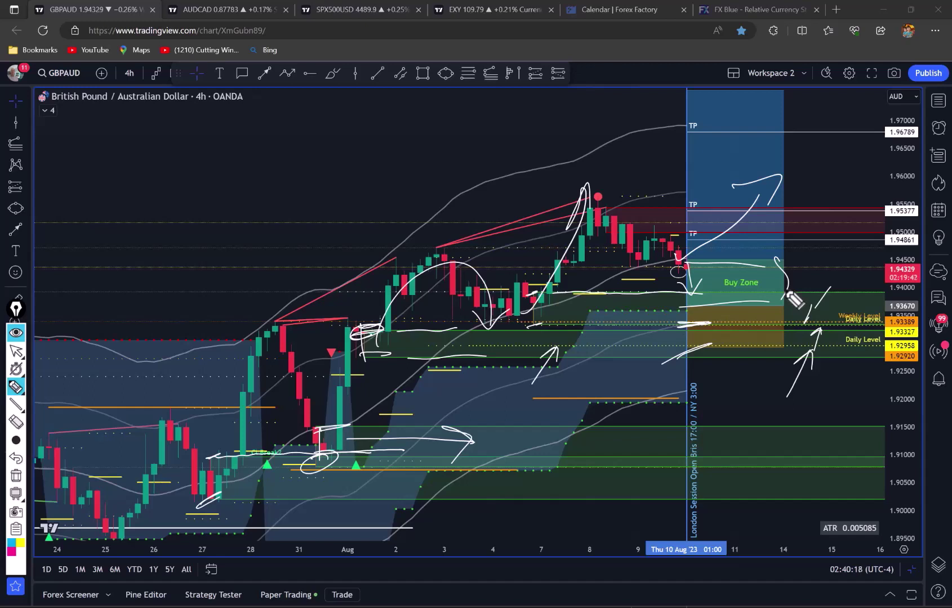
Circle the 27 Jul low, sweep the uptrend towards 10 Aug, and draw a bold target arrow from the current price to about 1.971
{"action": "mouse_move", "coordinate": [217, 478]}
{"action": "left_mouse_down"}
{"action": "mouse_move", "coordinate": [206, 476]}
{"action": "mouse_move", "coordinate": [203, 502]}
{"action": "mouse_move", "coordinate": [219, 485]}
{"action": "mouse_move", "coordinate": [703, 272]}
{"action": "mouse_move", "coordinate": [701, 291]}
{"action": "left_mouse_up"}
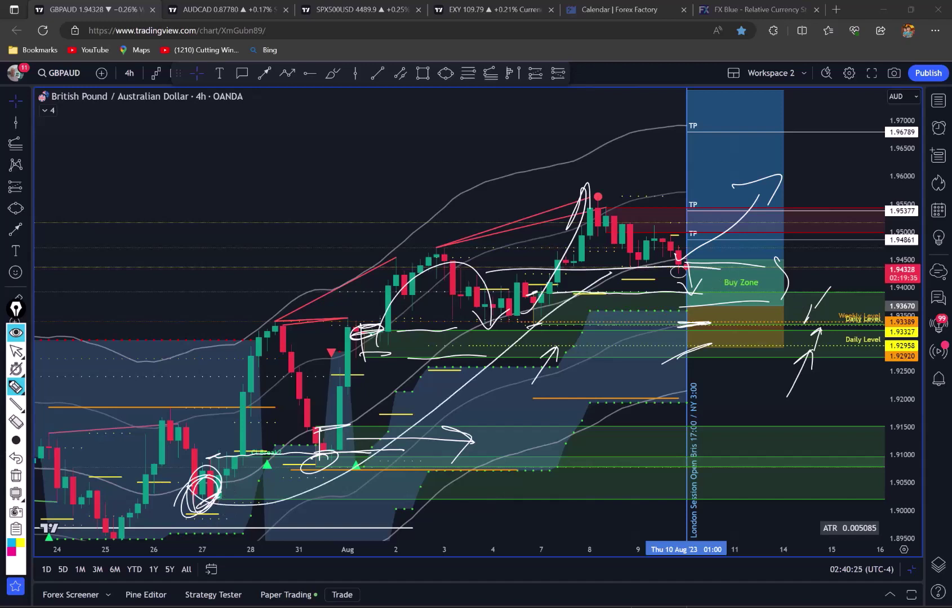
{"action": "left_click_drag", "start_coordinate": [656, 258], "coordinate": [839, 152]}
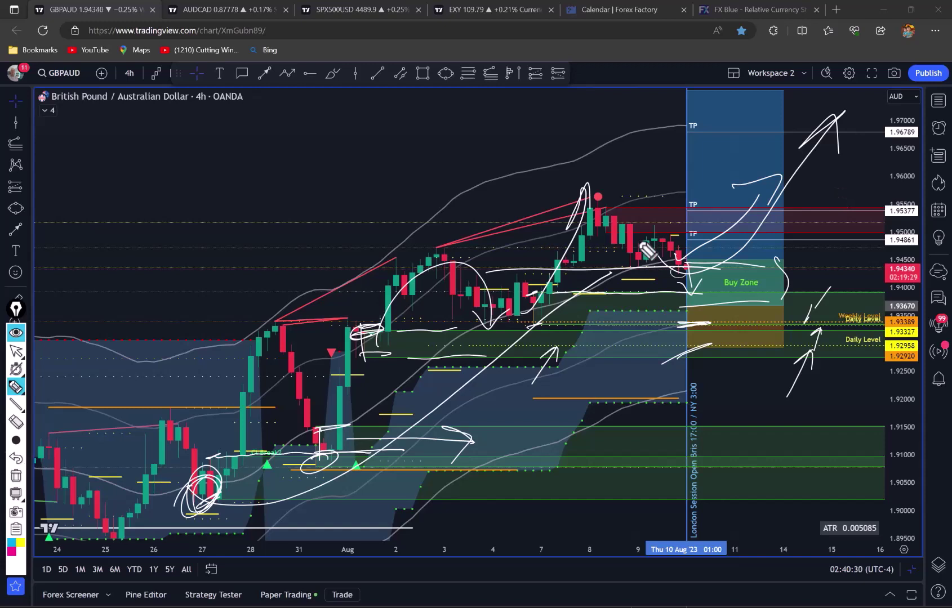
{"action": "mouse_move", "coordinate": [828, 114]}
{"action": "left_mouse_down"}
{"action": "mouse_move", "coordinate": [804, 138]}
{"action": "mouse_move", "coordinate": [816, 123]}
{"action": "left_mouse_up"}
{"action": "left_click_drag", "start_coordinate": [657, 273], "coordinate": [666, 270]}
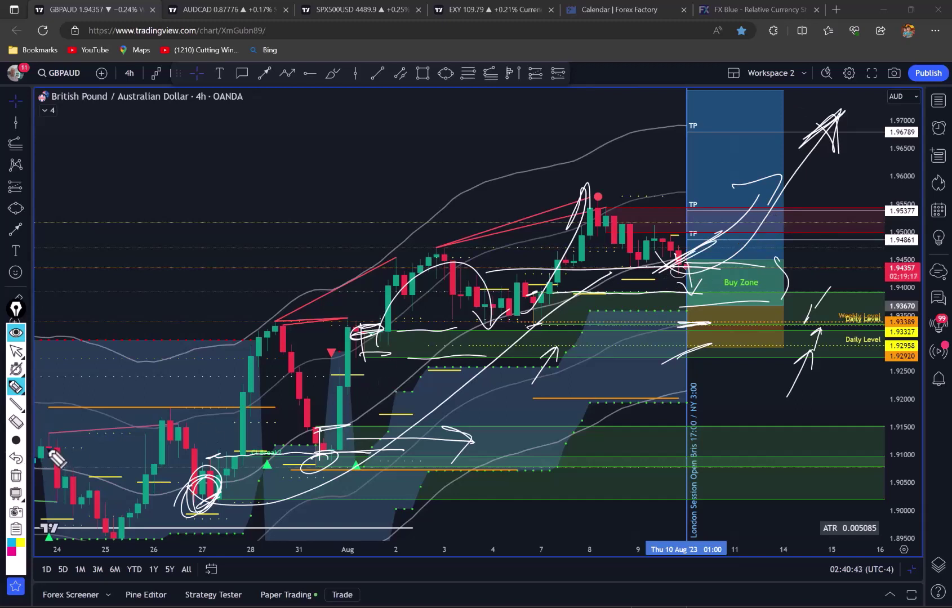
Clear all freehand annotations and restore the 4-hour chart to the three-chart layout
{"action": "left_click", "coordinate": [15, 476]}
{"action": "mouse_move", "coordinate": [17, 354]}
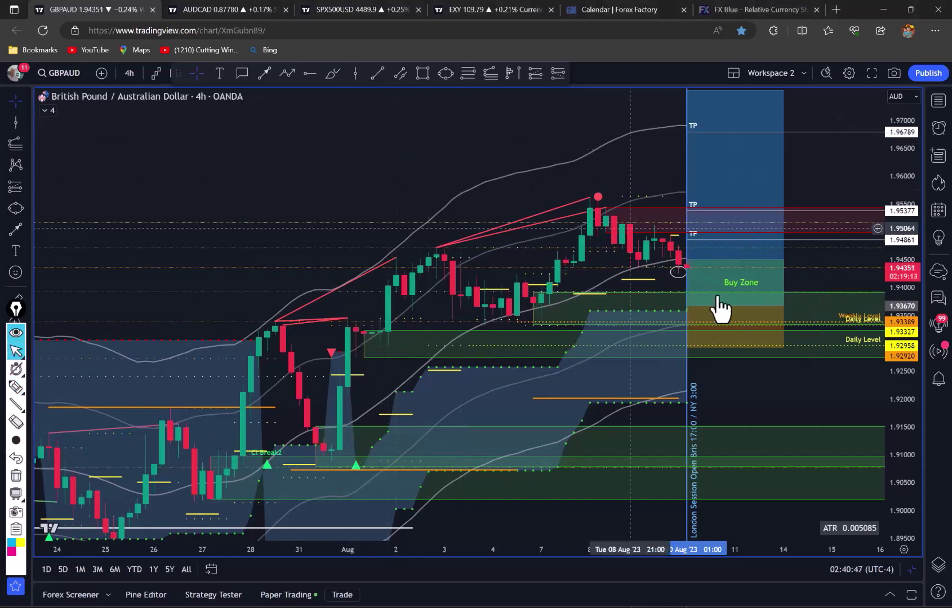
{"action": "left_click", "coordinate": [913, 570]}
Pan and rescale the 1-hour chart to frame the 10 Aug price, the TP line at 1.94861 and the Buy Zone
{"action": "left_click_drag", "start_coordinate": [86, 349], "coordinate": [12, 340]}
{"action": "left_click_drag", "start_coordinate": [214, 437], "coordinate": [229, 396]}
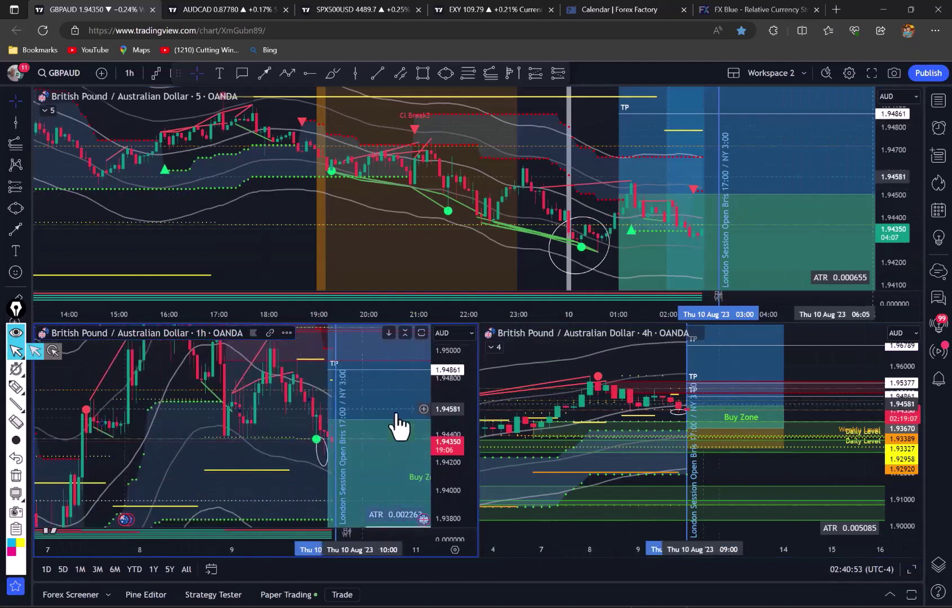
{"action": "left_click_drag", "start_coordinate": [450, 379], "coordinate": [450, 471]}
{"action": "left_click_drag", "start_coordinate": [192, 441], "coordinate": [194, 418]}
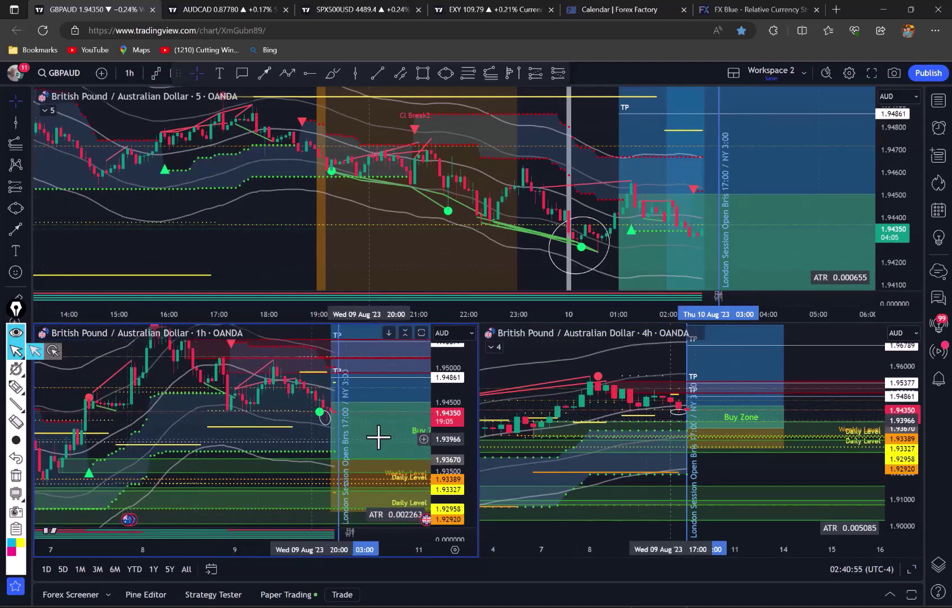
{"action": "left_click_drag", "start_coordinate": [442, 442], "coordinate": [442, 386]}
{"action": "left_click_drag", "start_coordinate": [197, 433], "coordinate": [170, 447]}
{"action": "scroll", "coordinate": [170, 441], "scroll_direction": "up", "scroll_amount": 2}
{"action": "left_click_drag", "start_coordinate": [457, 402], "coordinate": [458, 378]}
{"action": "left_click_drag", "start_coordinate": [115, 413], "coordinate": [125, 435]}
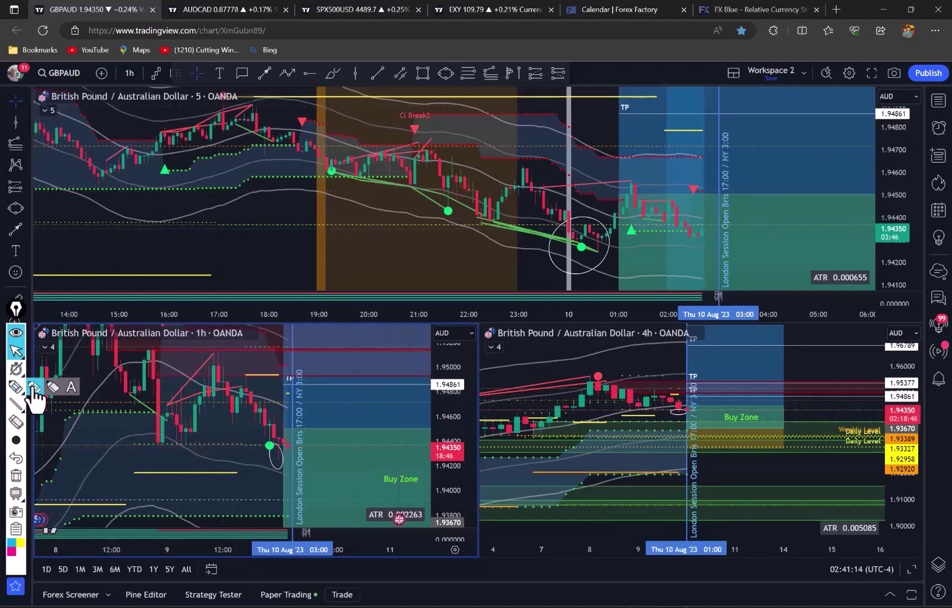
Draw freehand arrows at the two yellow levels on the 1-hour chart and circle the latest green signal dots on the 1-hour and 5-minute charts
{"action": "left_click", "coordinate": [20, 387]}
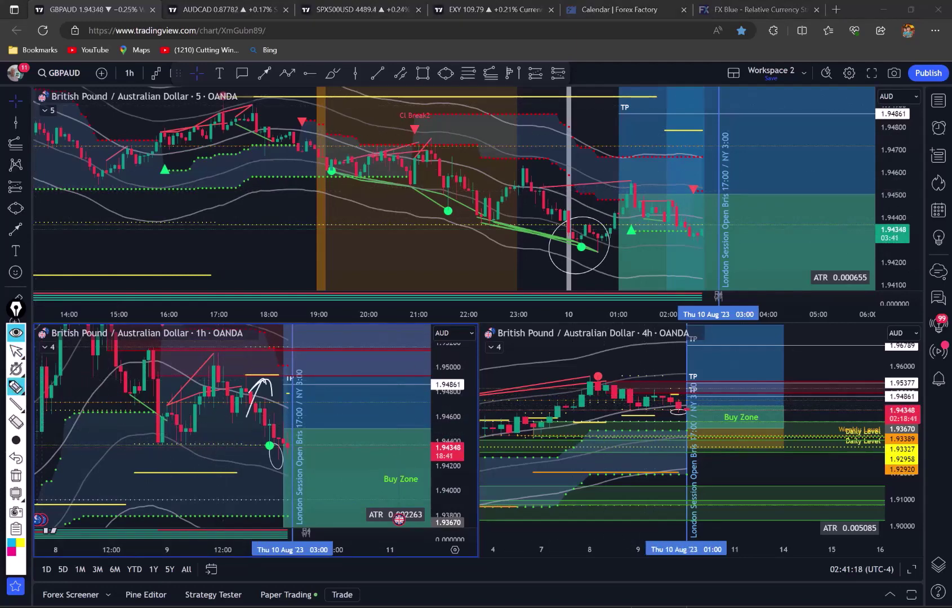
{"action": "mouse_move", "coordinate": [211, 472]}
{"action": "left_mouse_down"}
{"action": "mouse_move", "coordinate": [213, 450]}
{"action": "mouse_move", "coordinate": [222, 462]}
{"action": "left_mouse_up"}
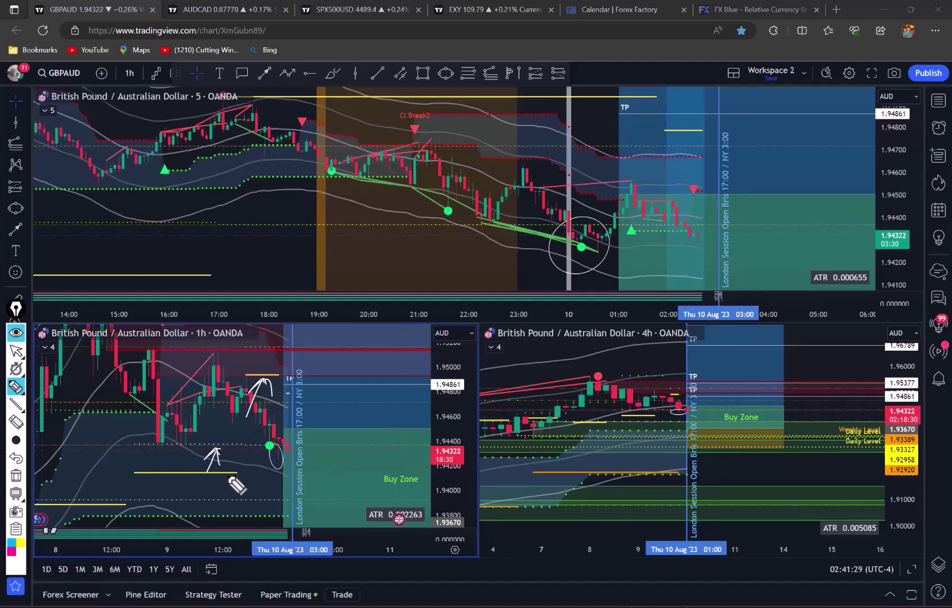
{"action": "mouse_move", "coordinate": [230, 477]}
{"action": "left_mouse_down"}
{"action": "mouse_move", "coordinate": [277, 442]}
{"action": "mouse_move", "coordinate": [234, 474]}
{"action": "left_mouse_up"}
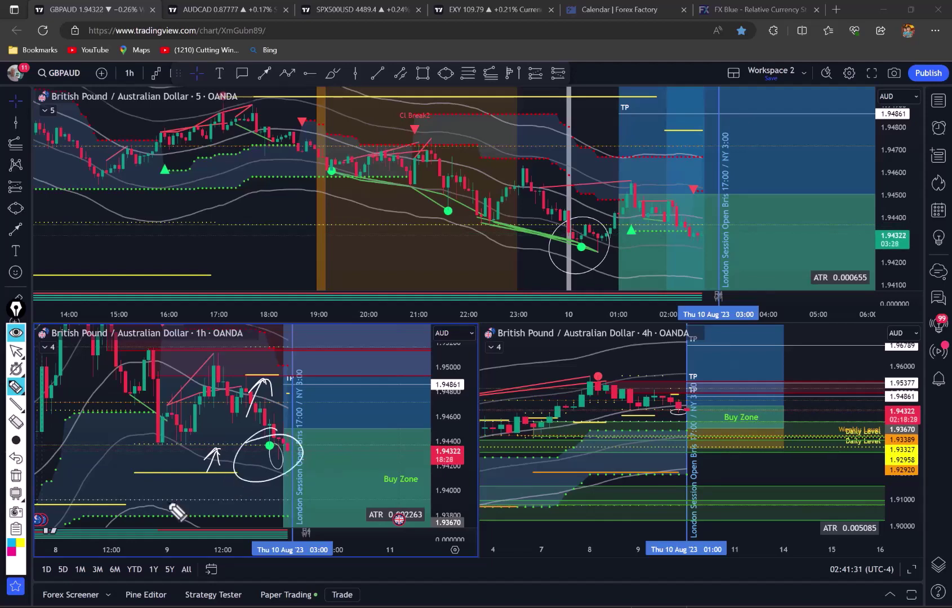
{"action": "left_click_drag", "start_coordinate": [585, 220], "coordinate": [605, 225]}
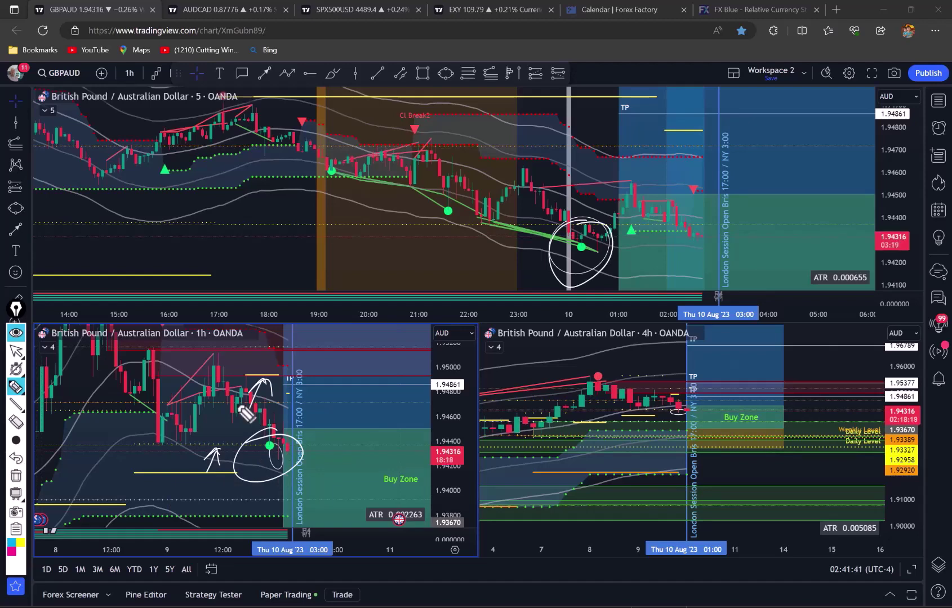
Sketch a downward curve through the 1-hour green dot and a bold upward arrow from it, and clear all freehand annotations
{"action": "mouse_move", "coordinate": [246, 414]}
{"action": "left_mouse_down"}
{"action": "mouse_move", "coordinate": [259, 446]}
{"action": "mouse_move", "coordinate": [297, 451]}
{"action": "mouse_move", "coordinate": [290, 459]}
{"action": "mouse_move", "coordinate": [289, 448]}
{"action": "mouse_move", "coordinate": [309, 482]}
{"action": "mouse_move", "coordinate": [320, 469]}
{"action": "left_mouse_up"}
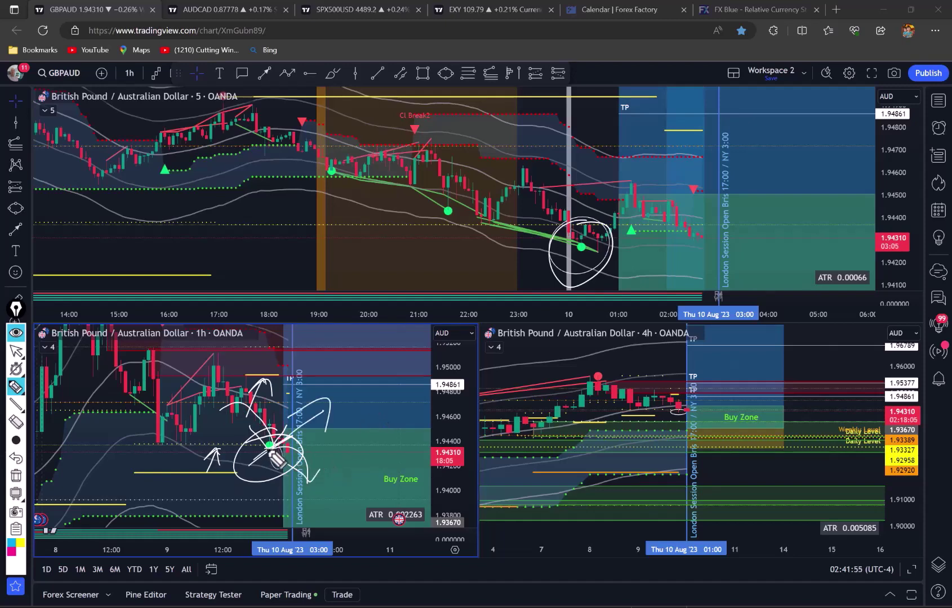
{"action": "mouse_move", "coordinate": [271, 449]}
{"action": "left_mouse_down"}
{"action": "mouse_move", "coordinate": [303, 415]}
{"action": "mouse_move", "coordinate": [322, 412]}
{"action": "left_mouse_up"}
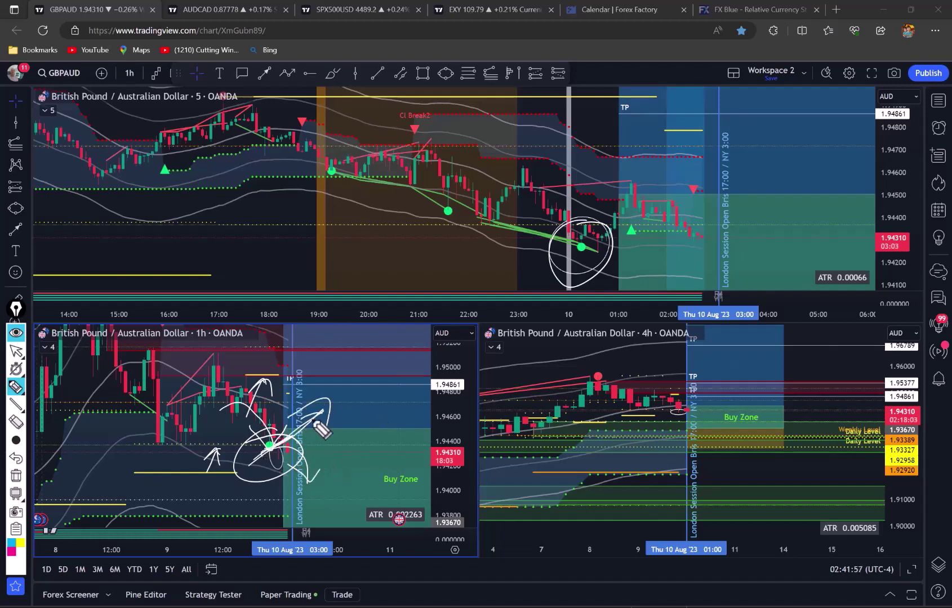
{"action": "mouse_move", "coordinate": [16, 356]}
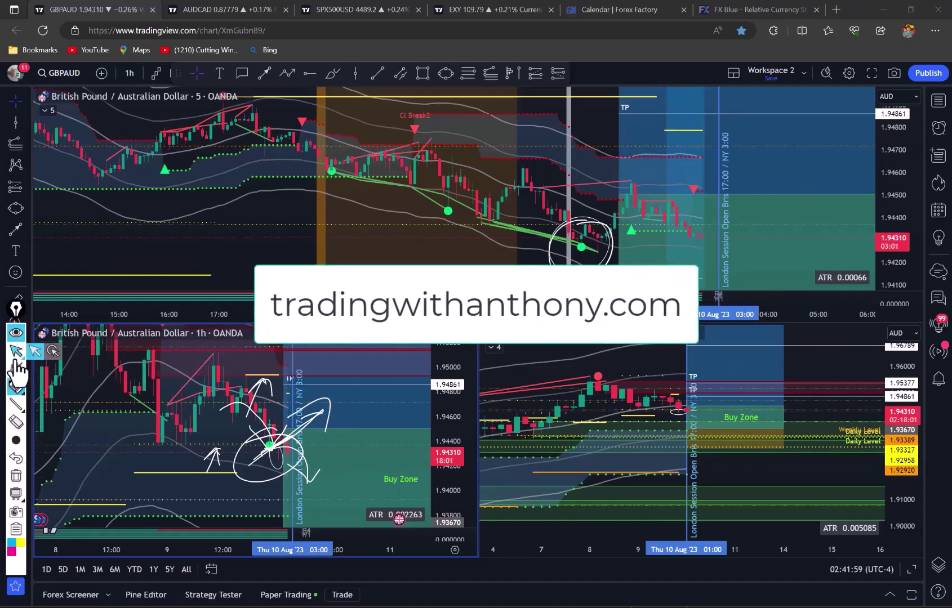
{"action": "left_click", "coordinate": [16, 476]}
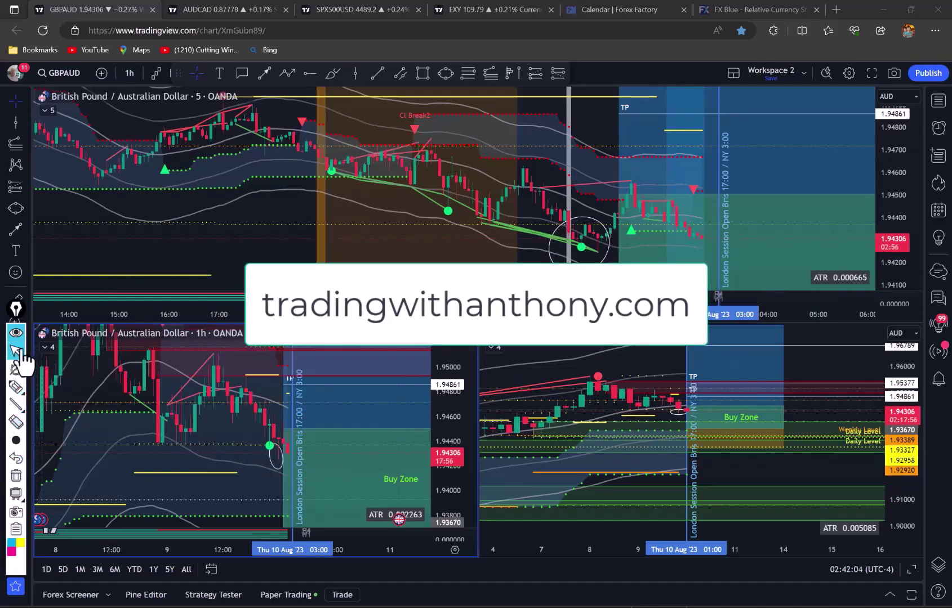